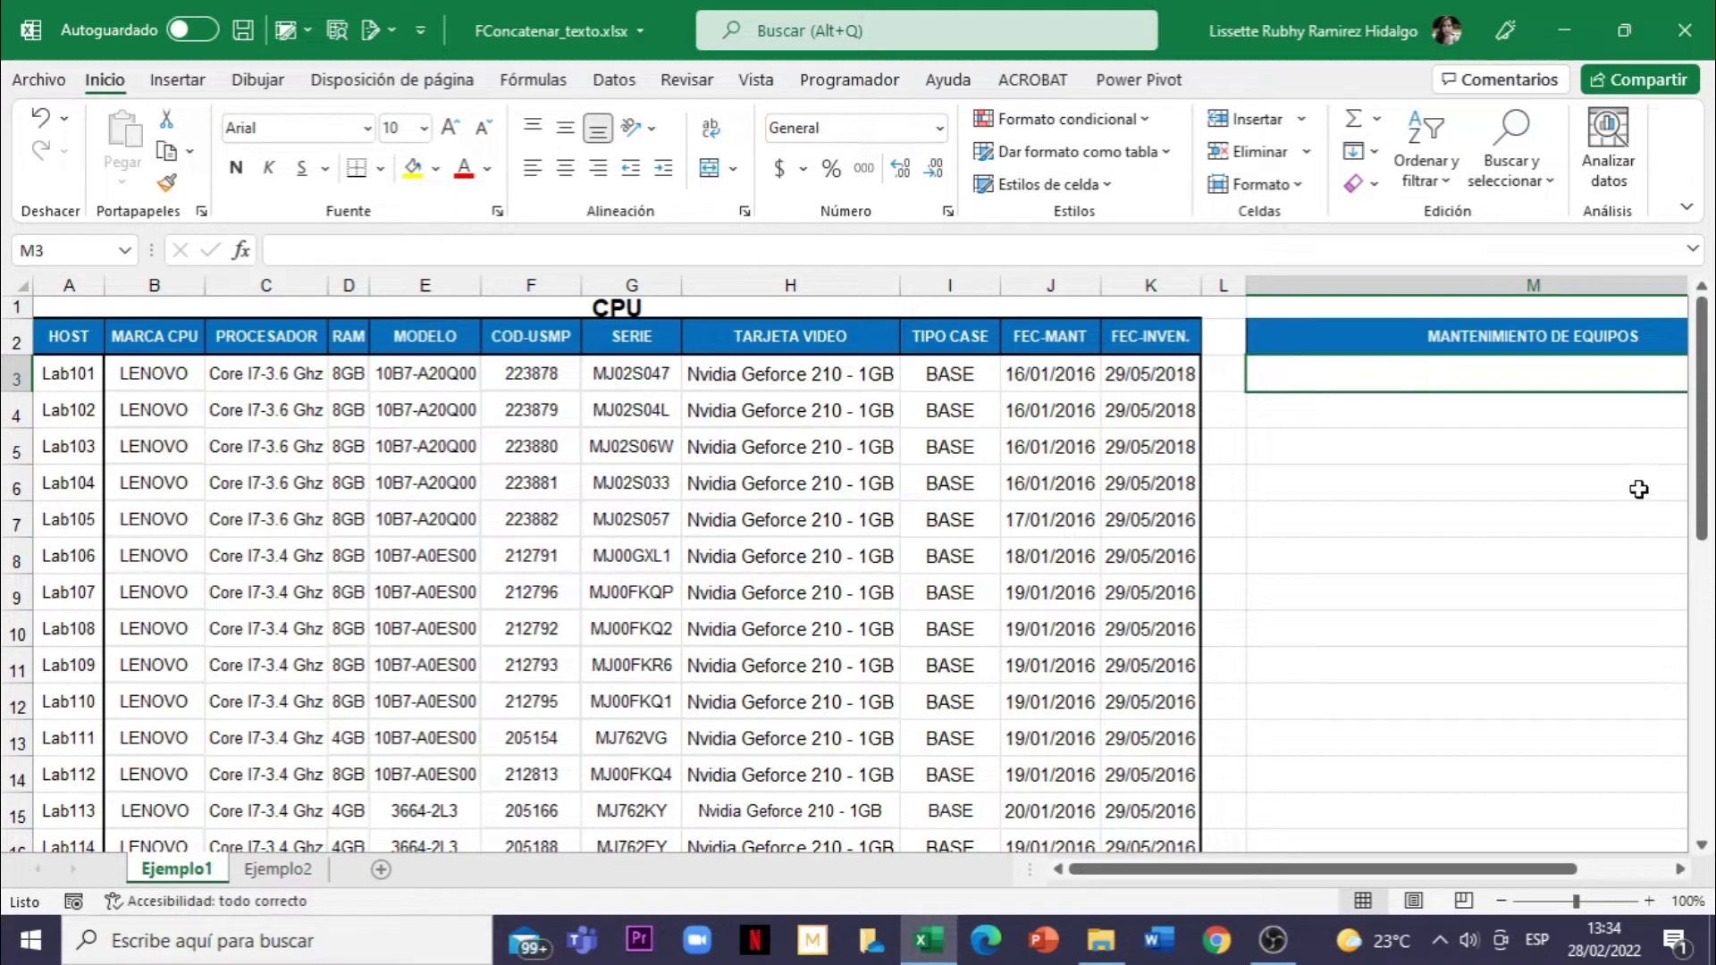
# Look over the maintenance dates in J3 and J4, then select cell M3
pyautogui.click(1056, 373)
pyautogui.click(1058, 420)
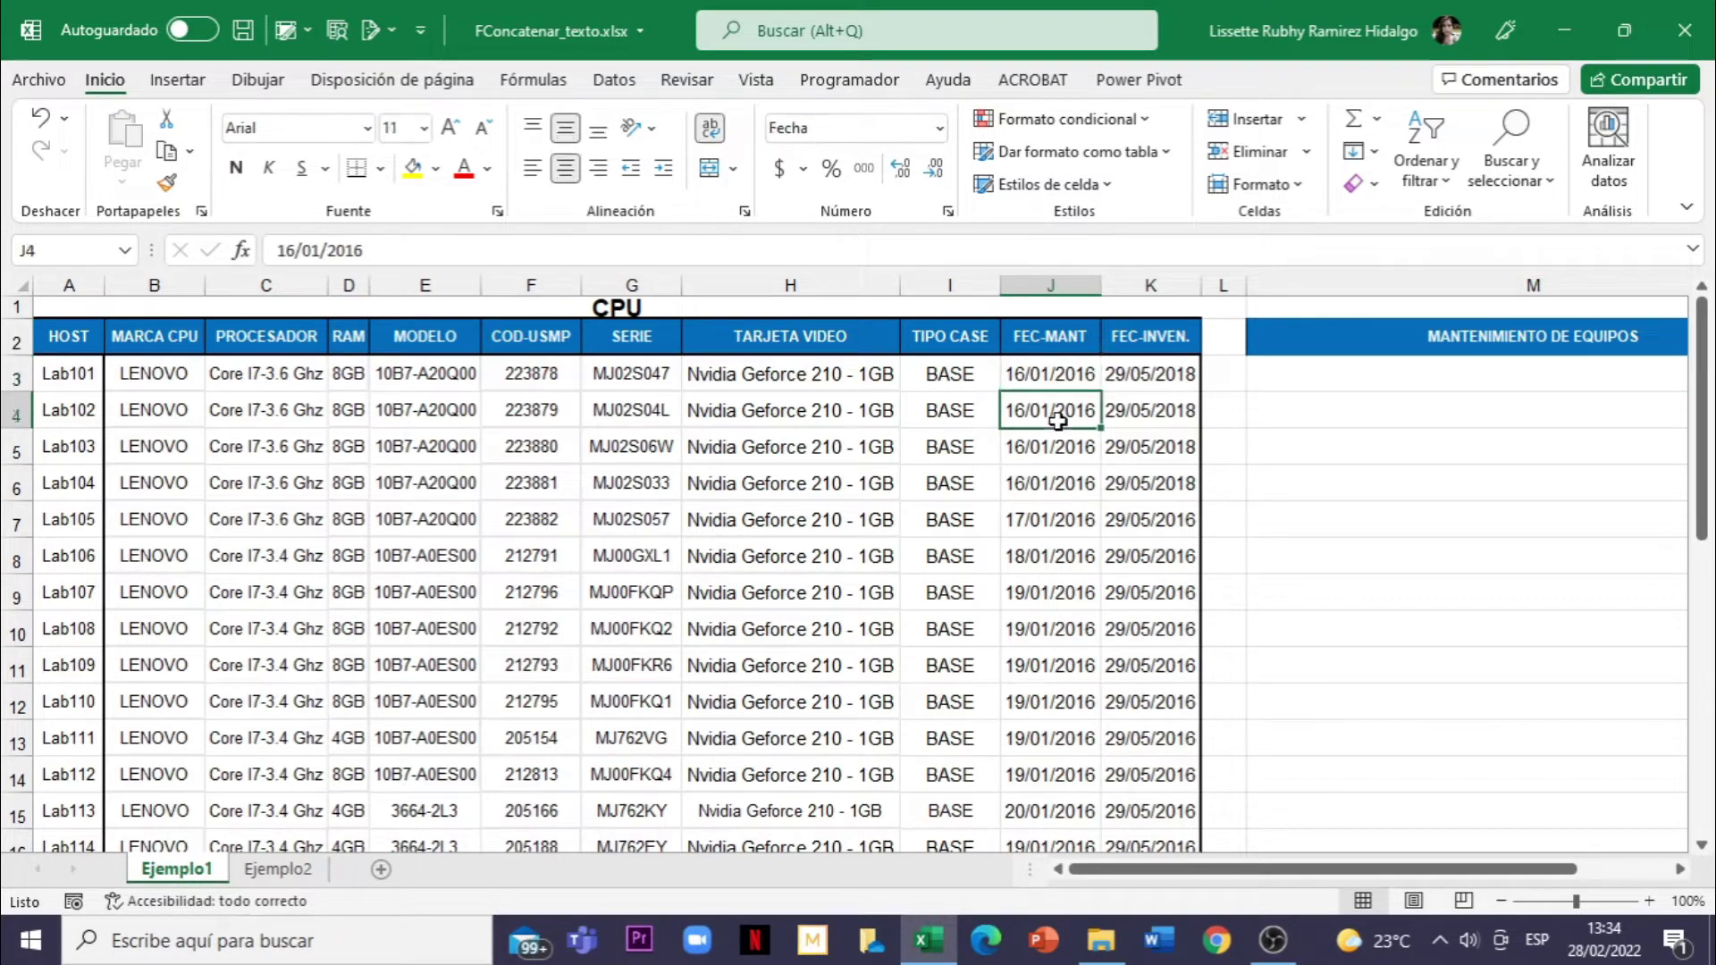
pyautogui.click(1051, 375)
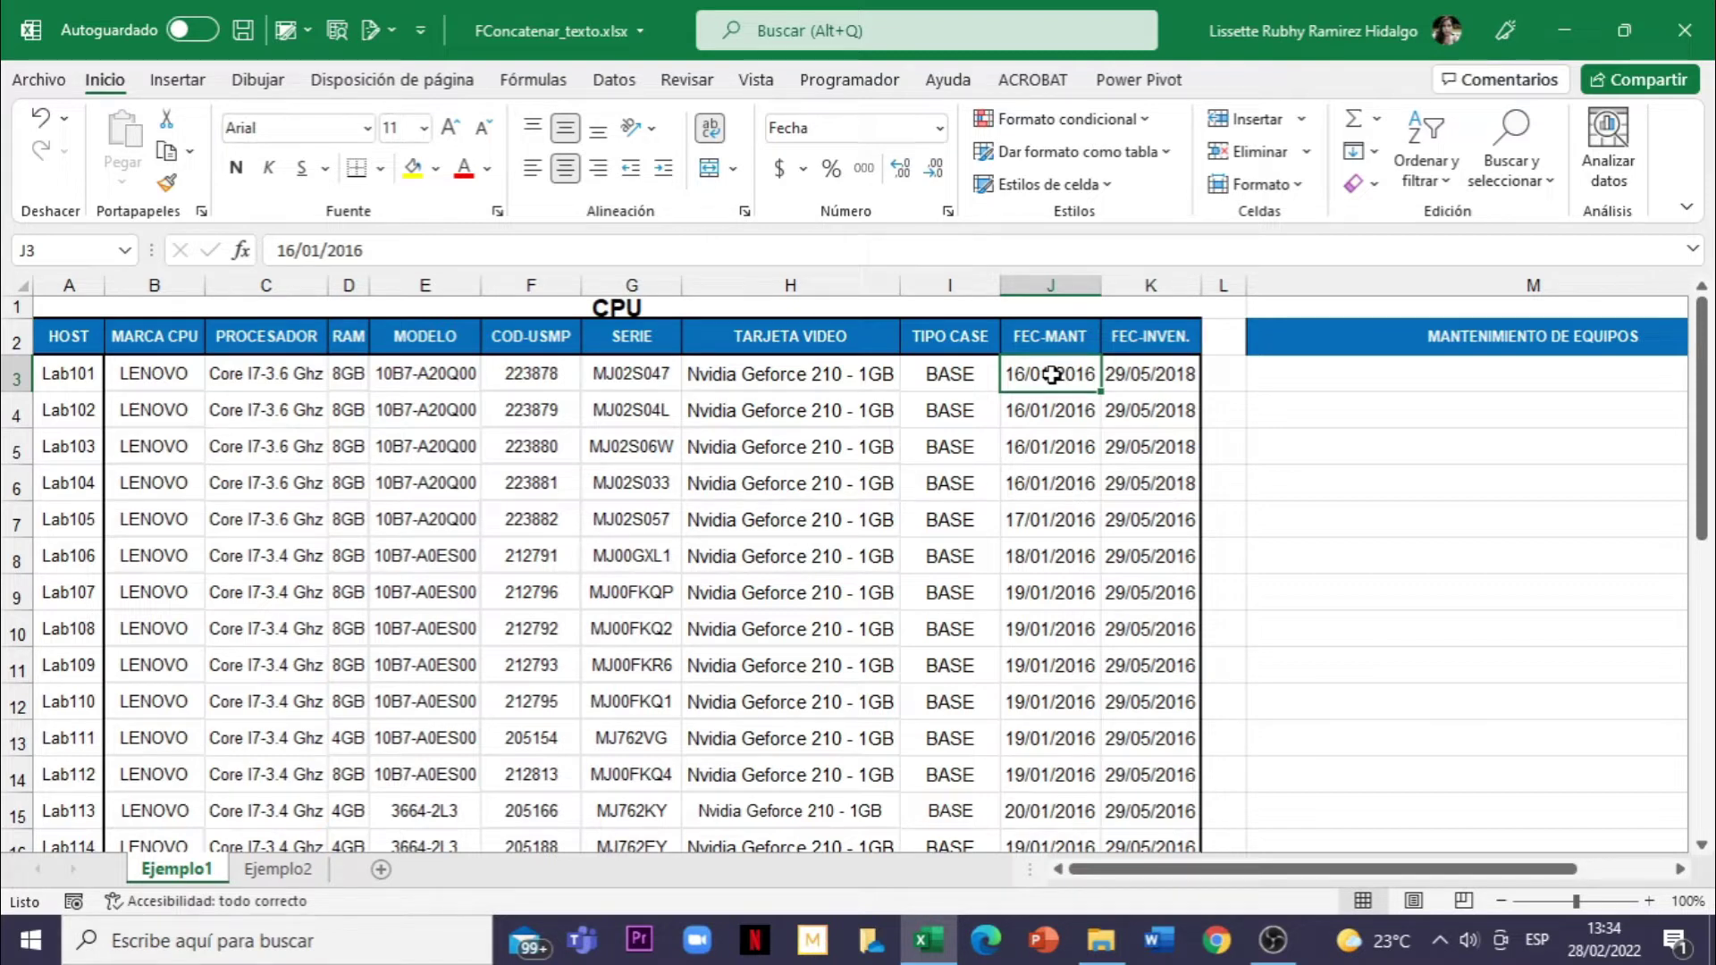
pyautogui.click(1351, 377)
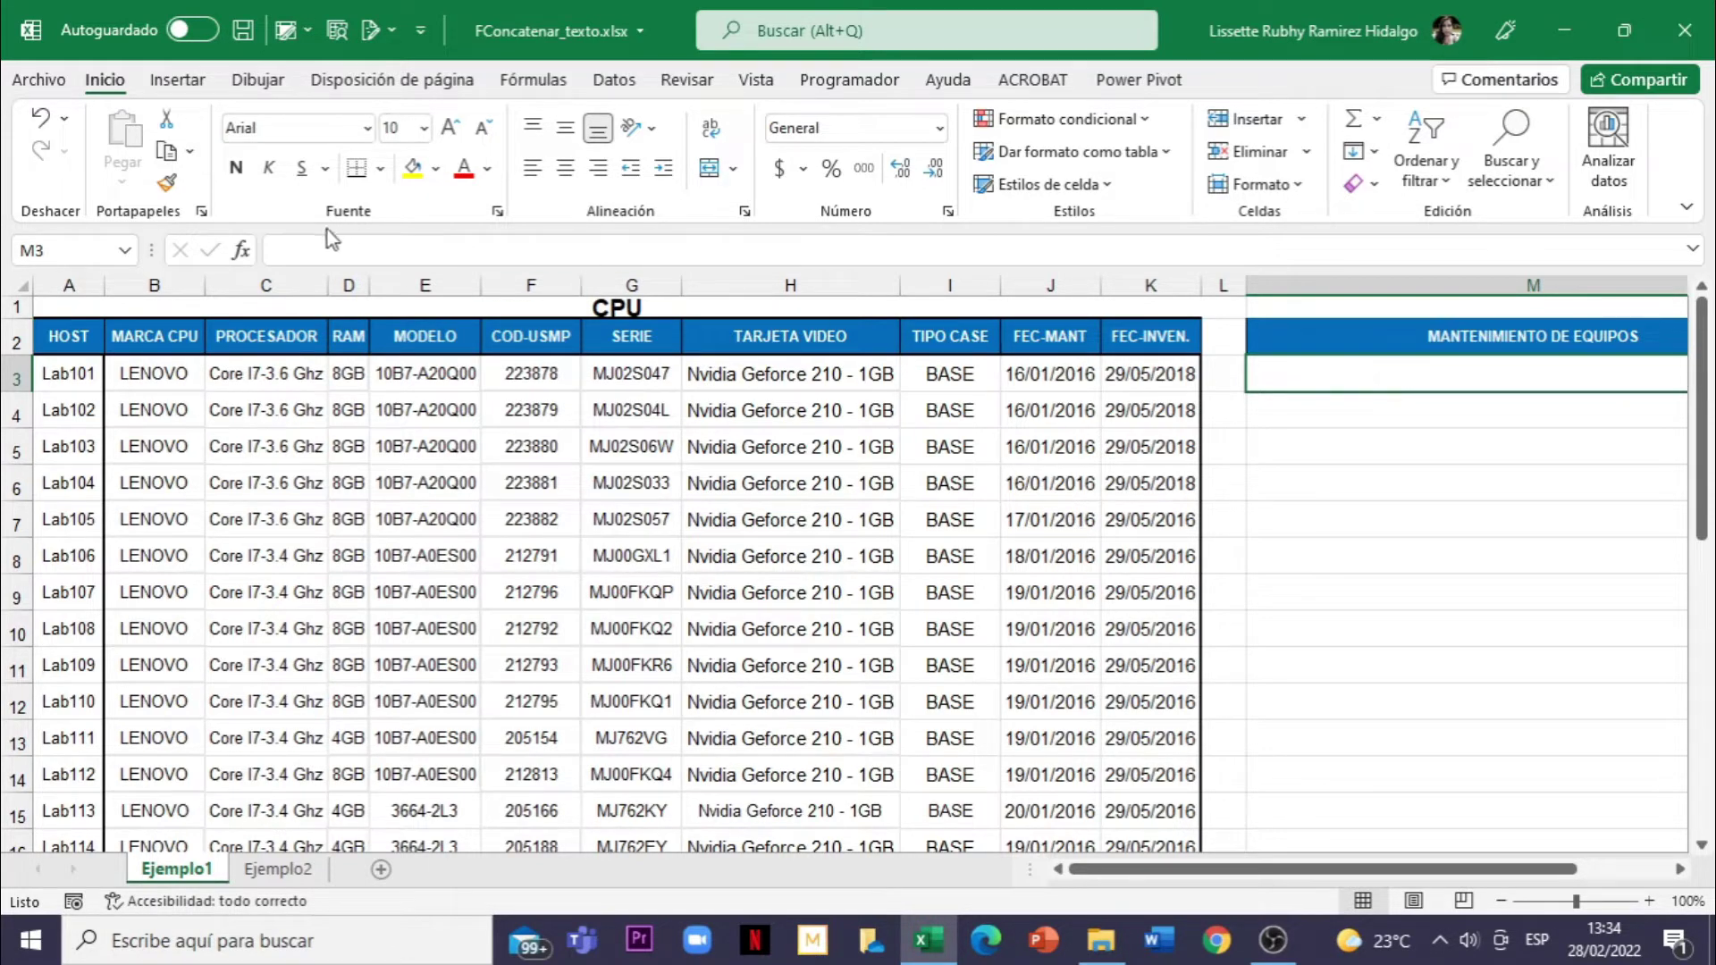
# In Insert Function, filter to the Texto category and search for 'Concat'
pyautogui.click(242, 253)
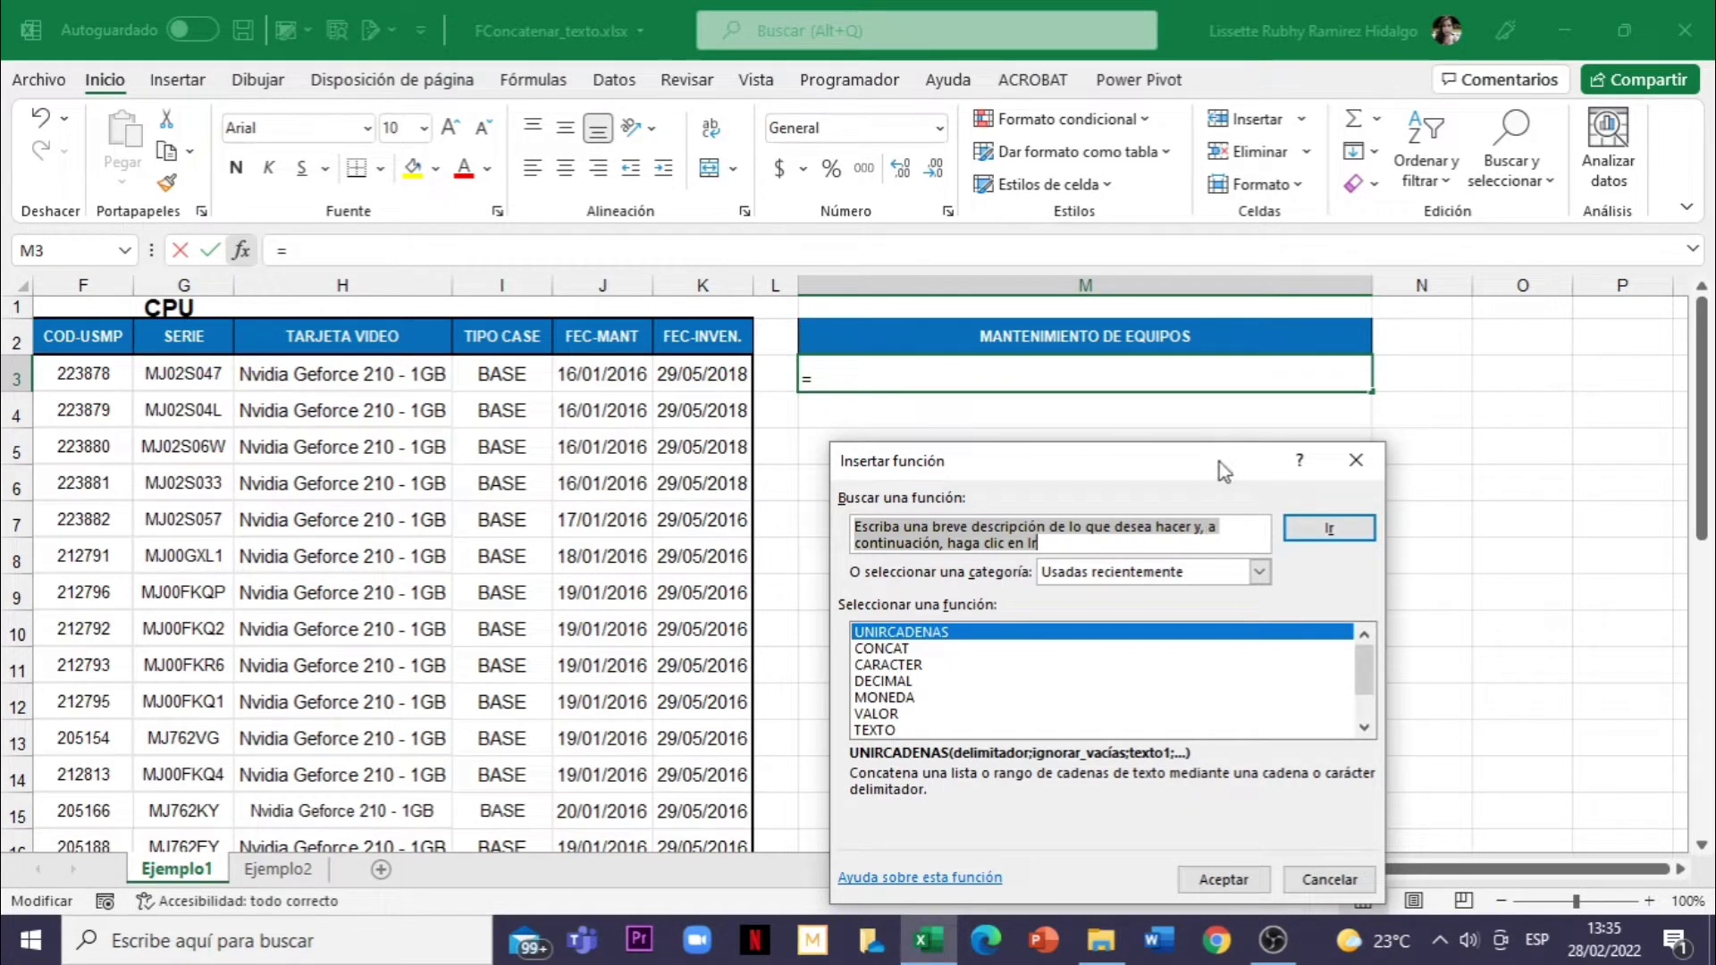
pyautogui.moveTo(1219, 463); pyautogui.dragTo(1410, 430)
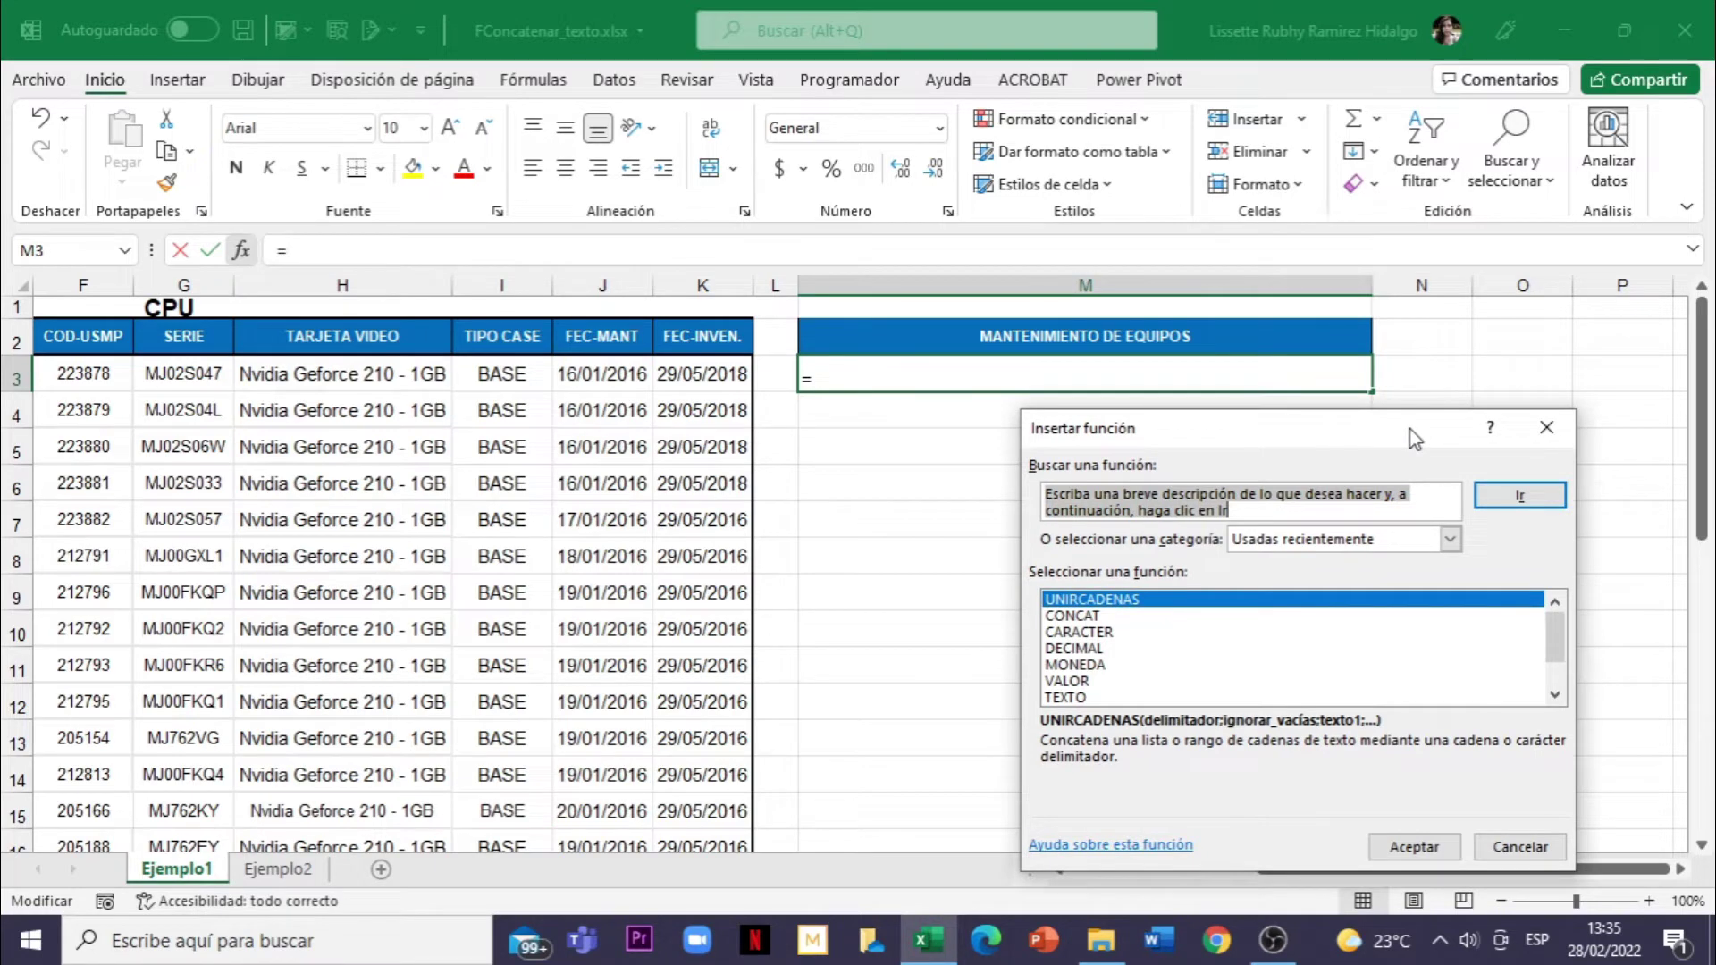
pyautogui.click(1448, 540)
pyautogui.click(1260, 696)
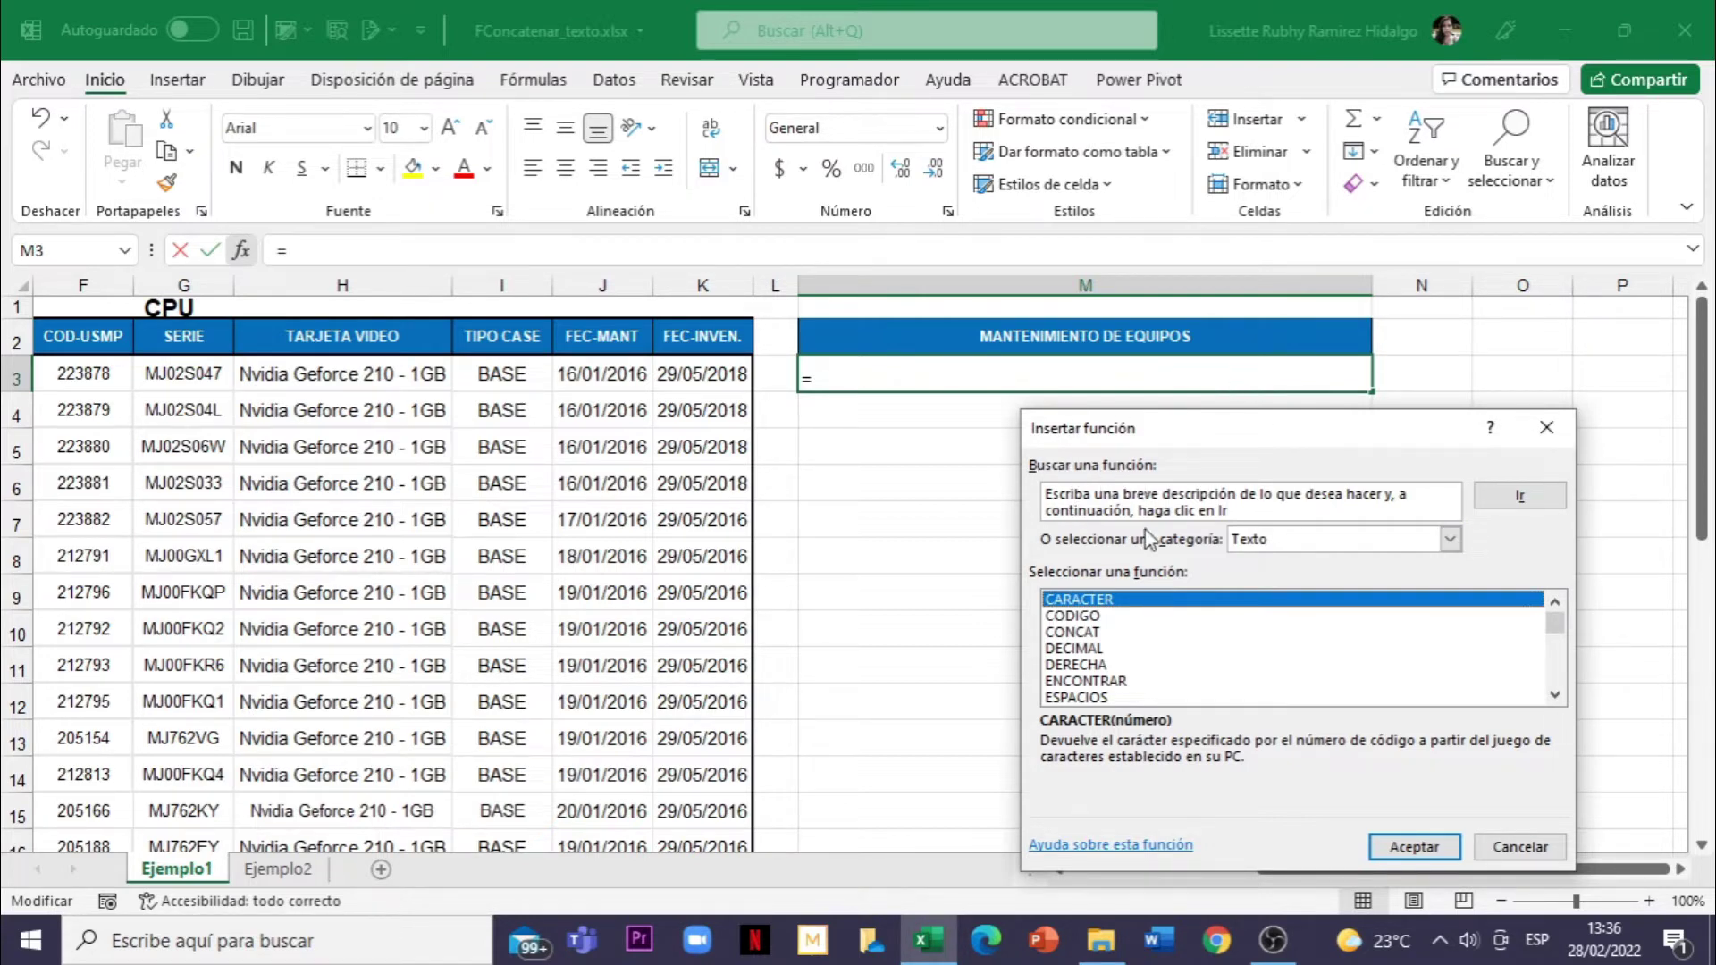
pyautogui.moveTo(1238, 511); pyautogui.dragTo(1043, 499)
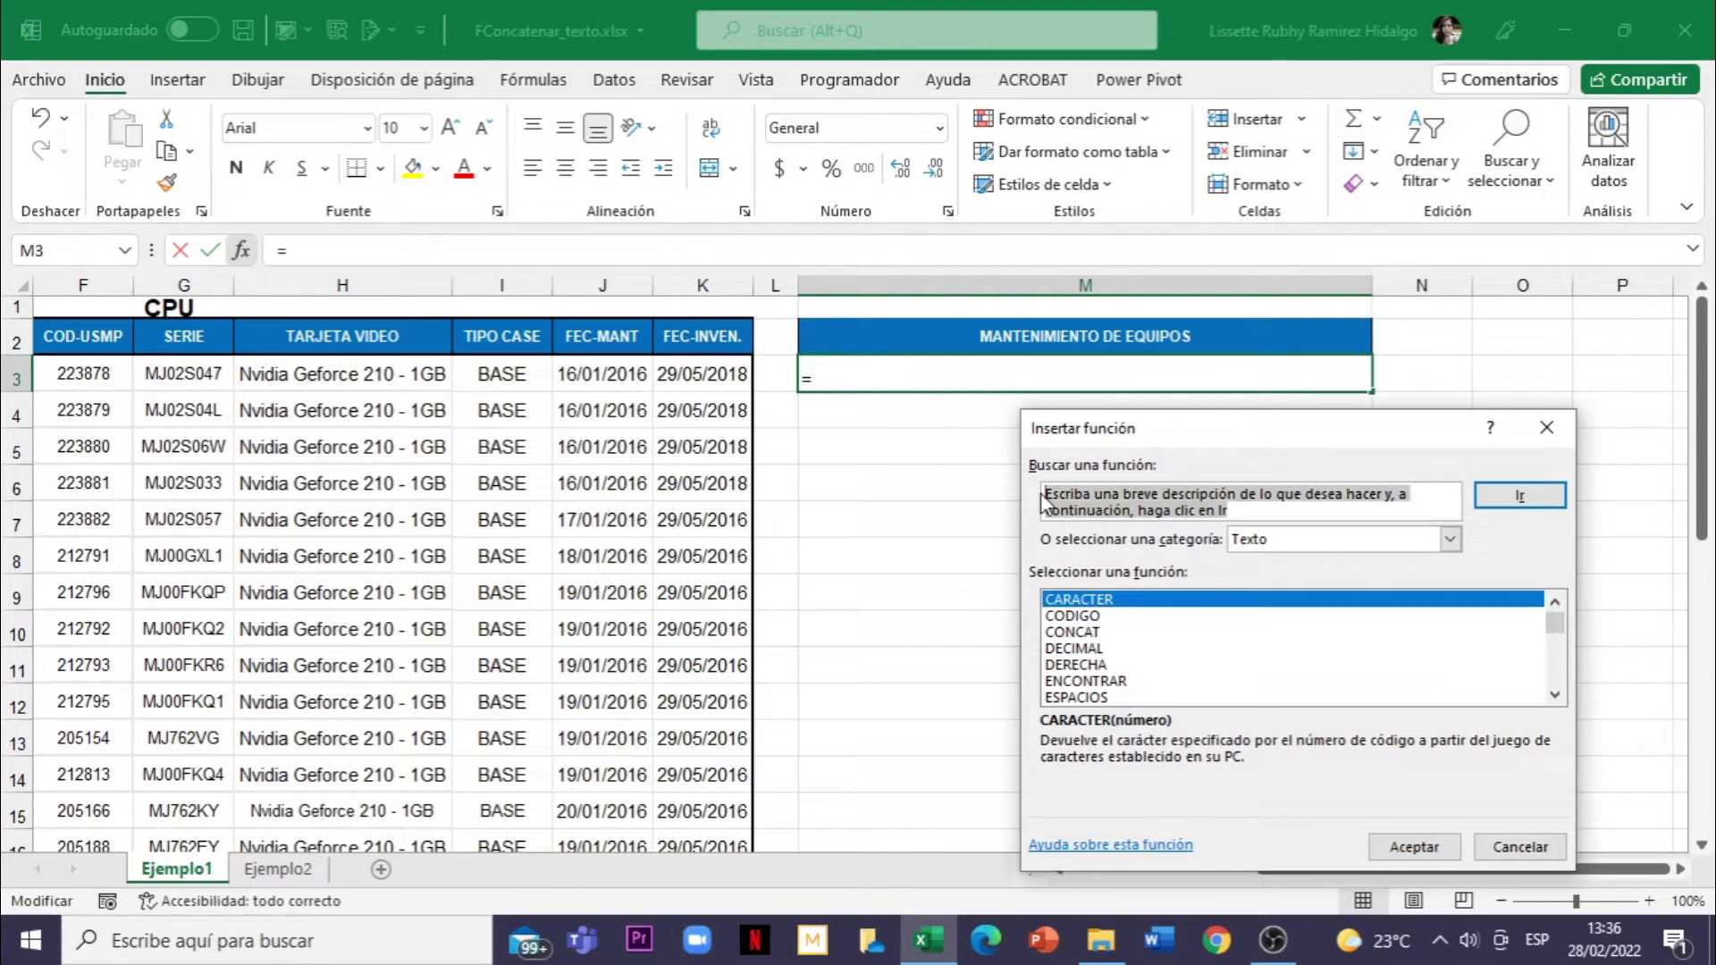
pyautogui.write('Co')
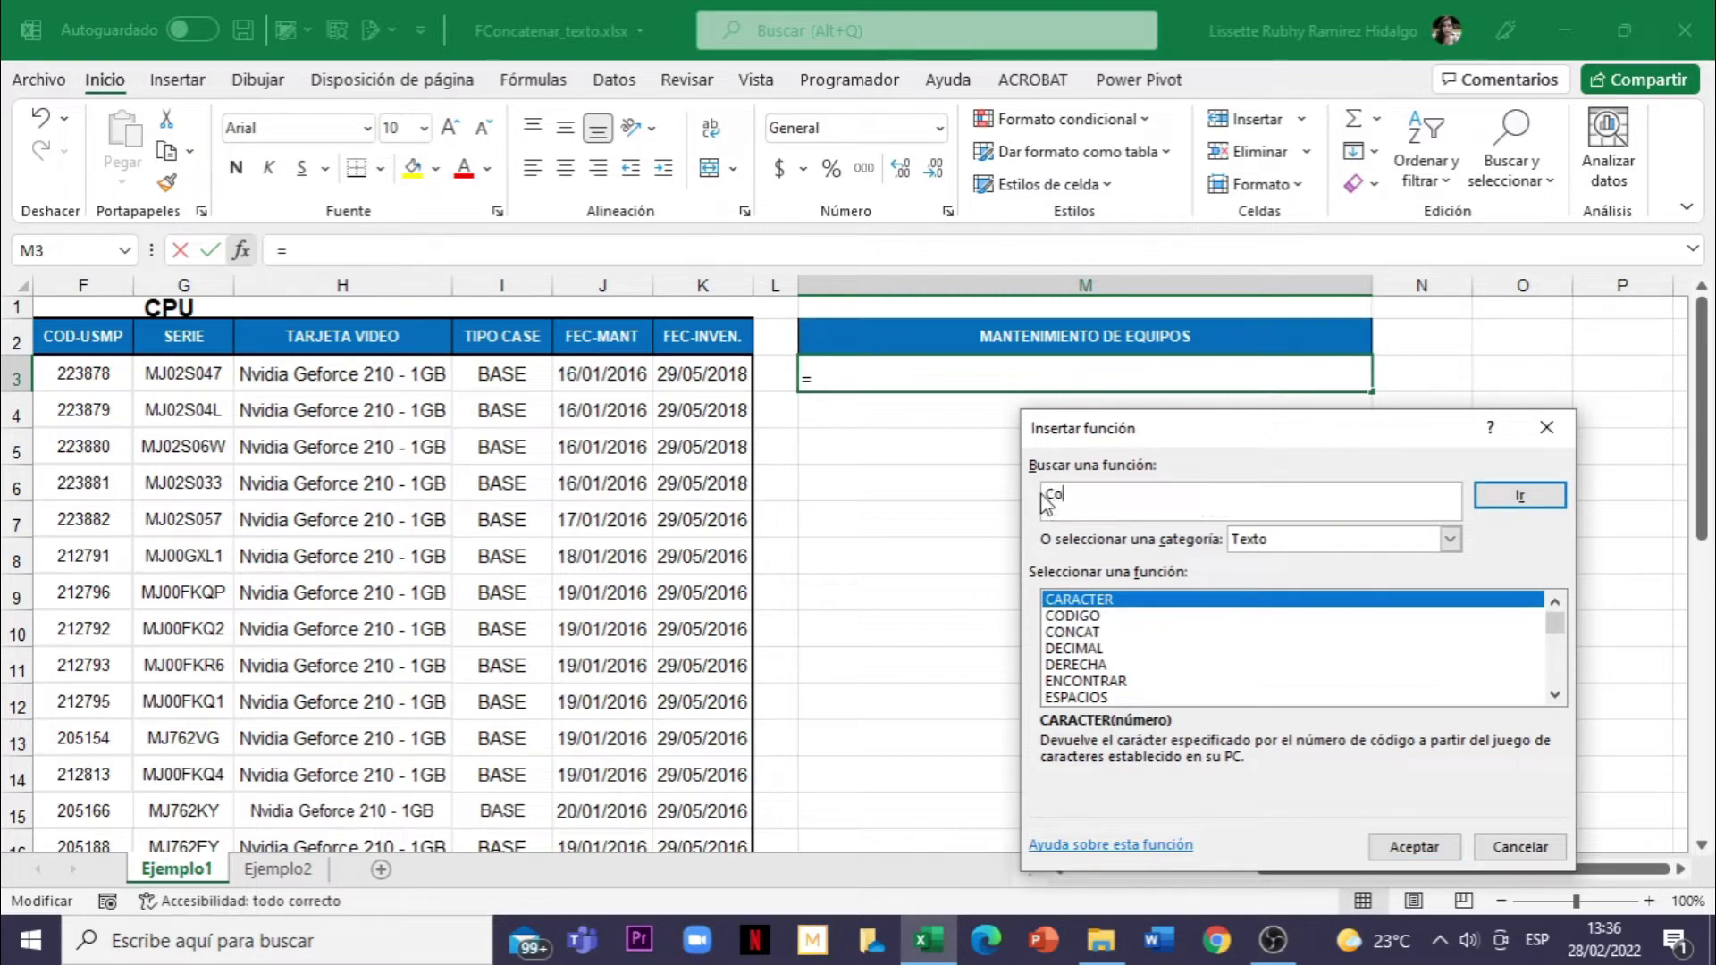
pyautogui.write('ncat')
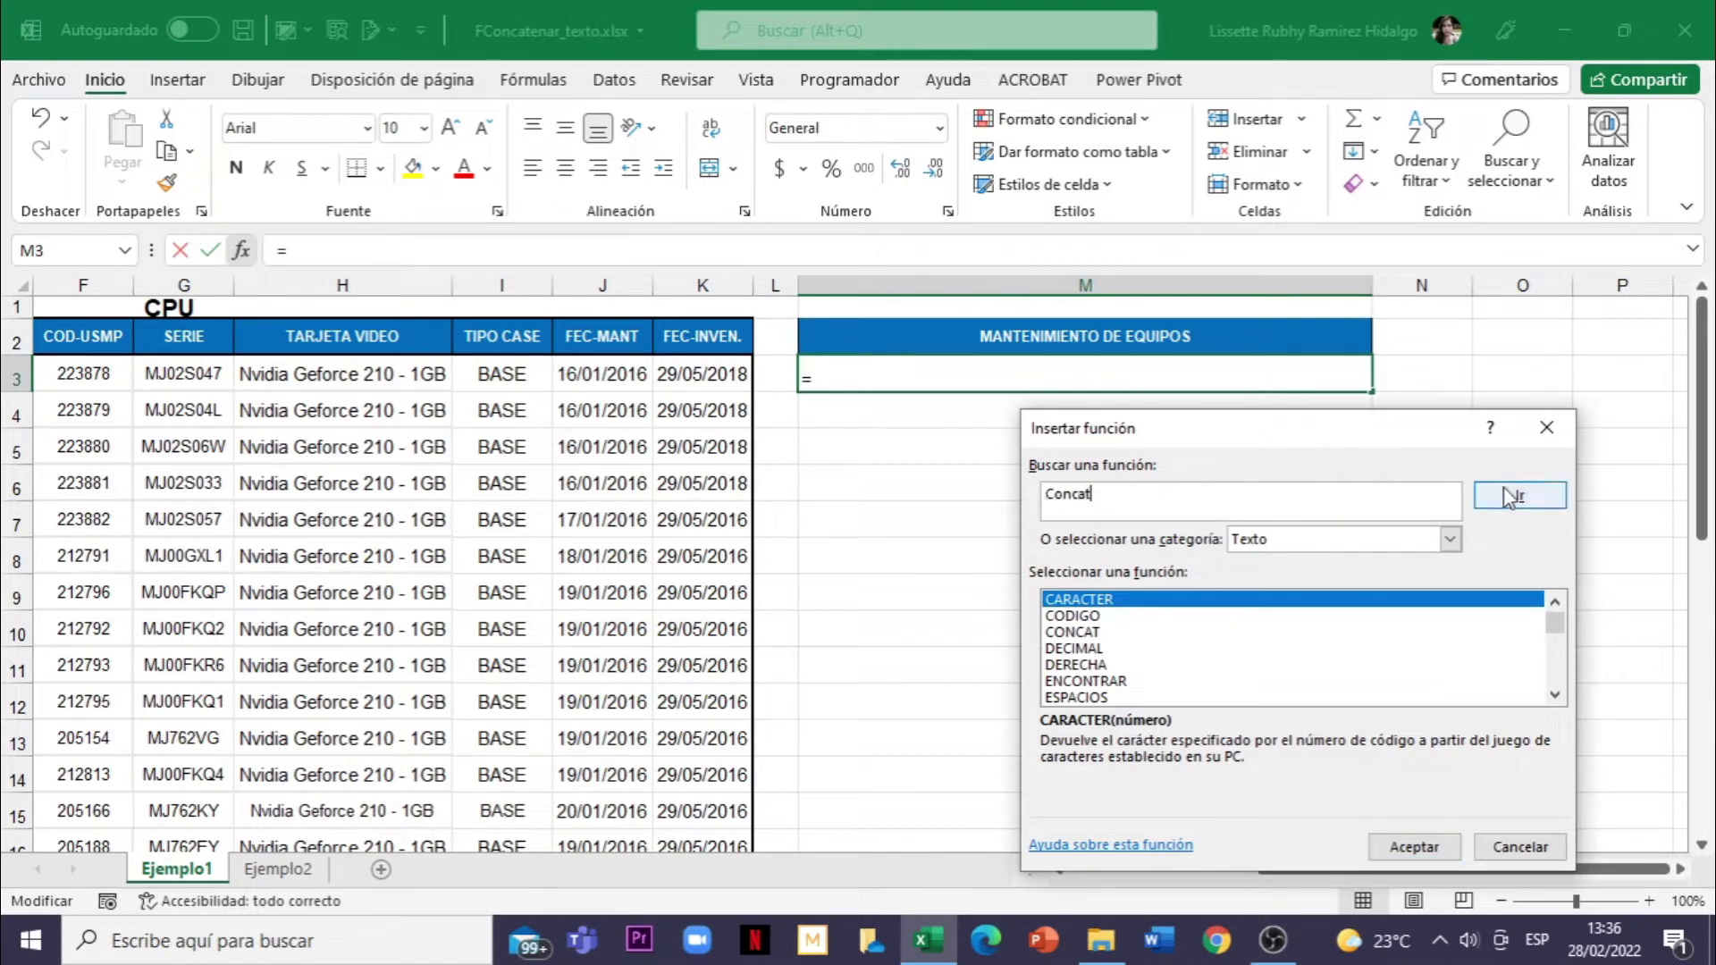
pyautogui.click(1509, 496)
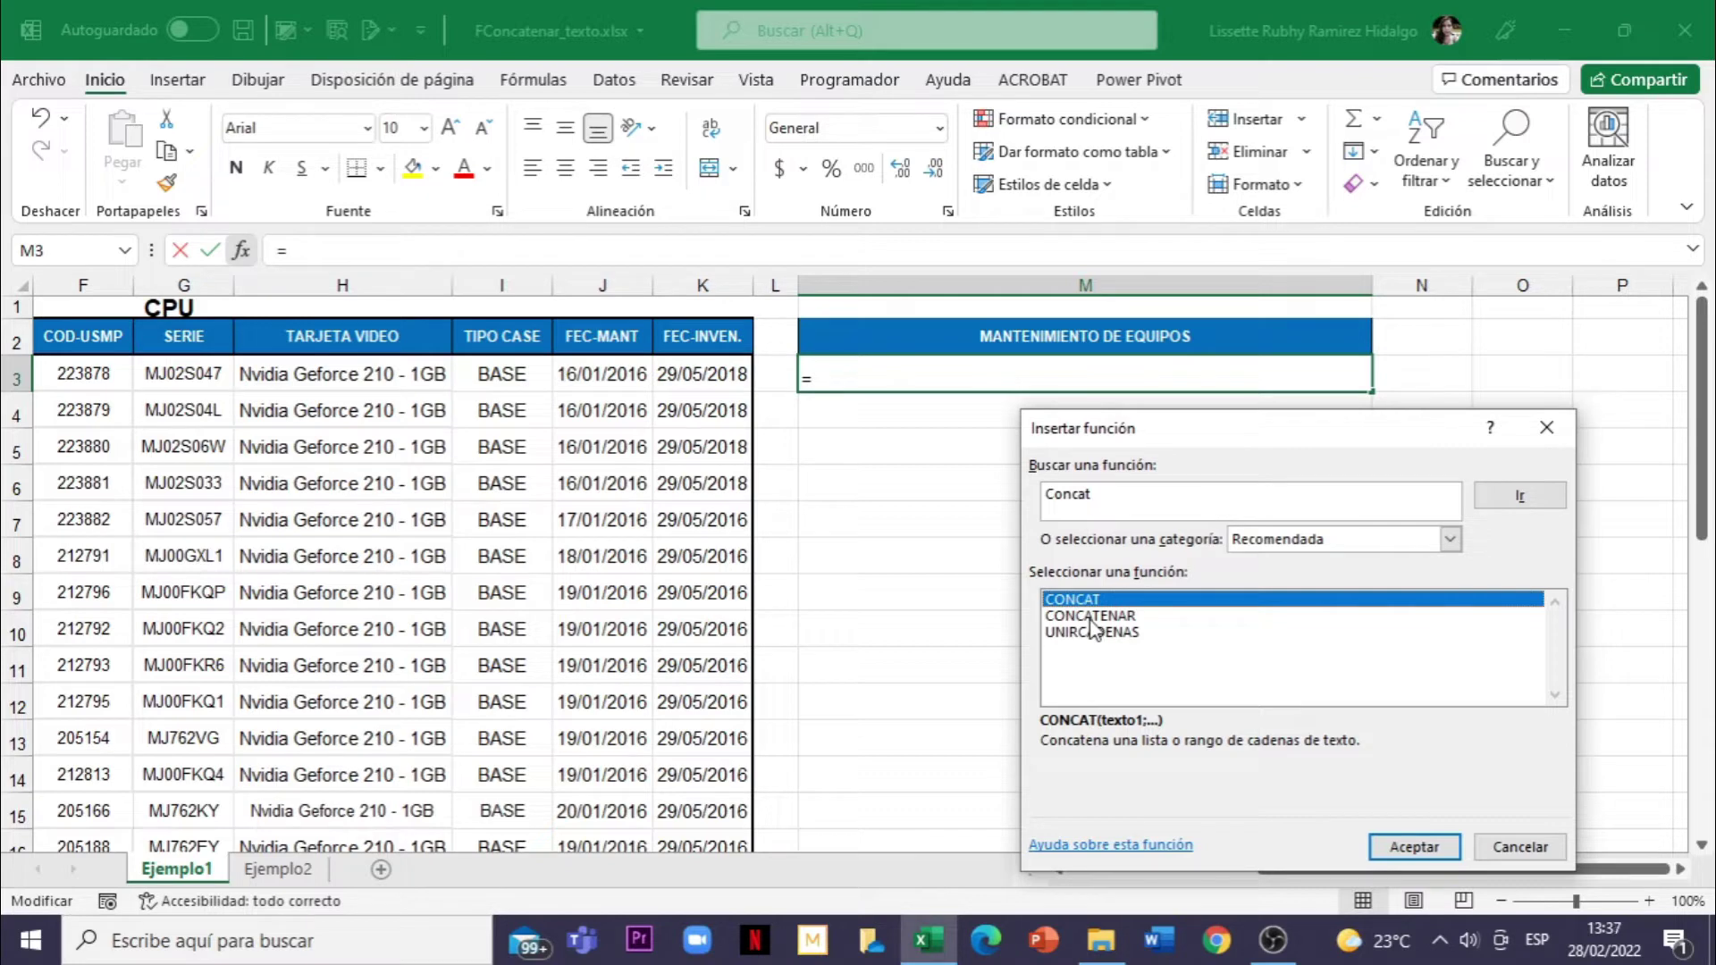
# Pick CONCAT and enter "La fecha de mantenimiento es: " as its Texto1 argument
pyautogui.doubleClick(1091, 602)
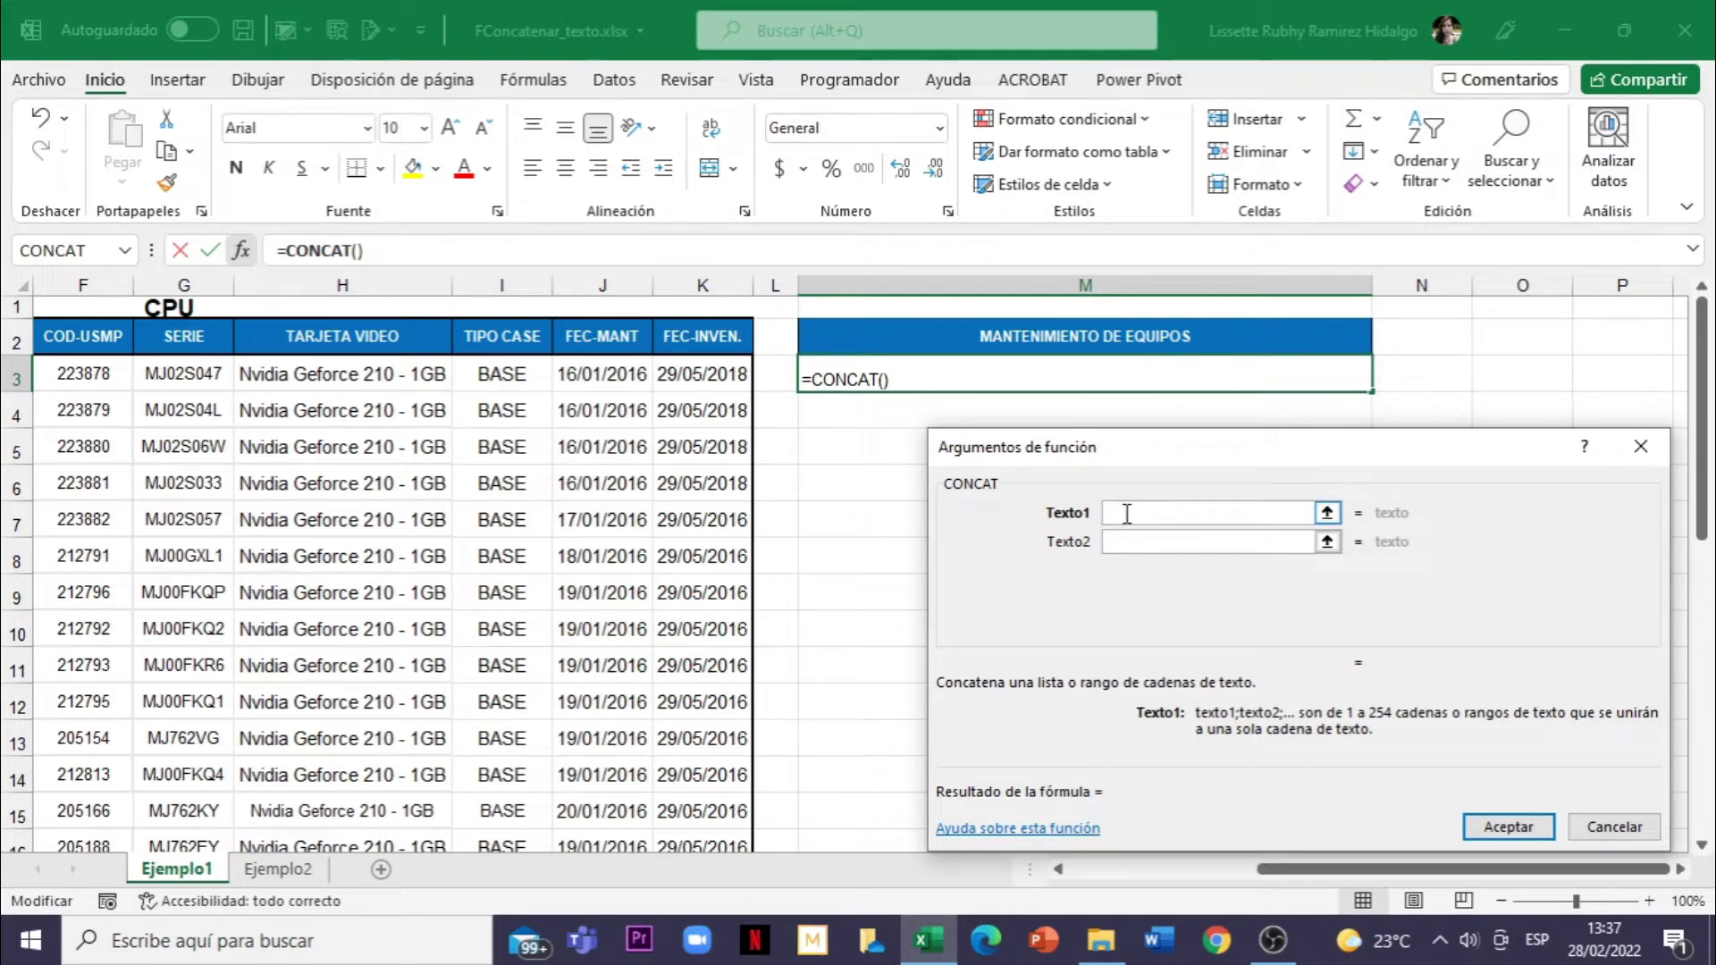
pyautogui.write('La fech')
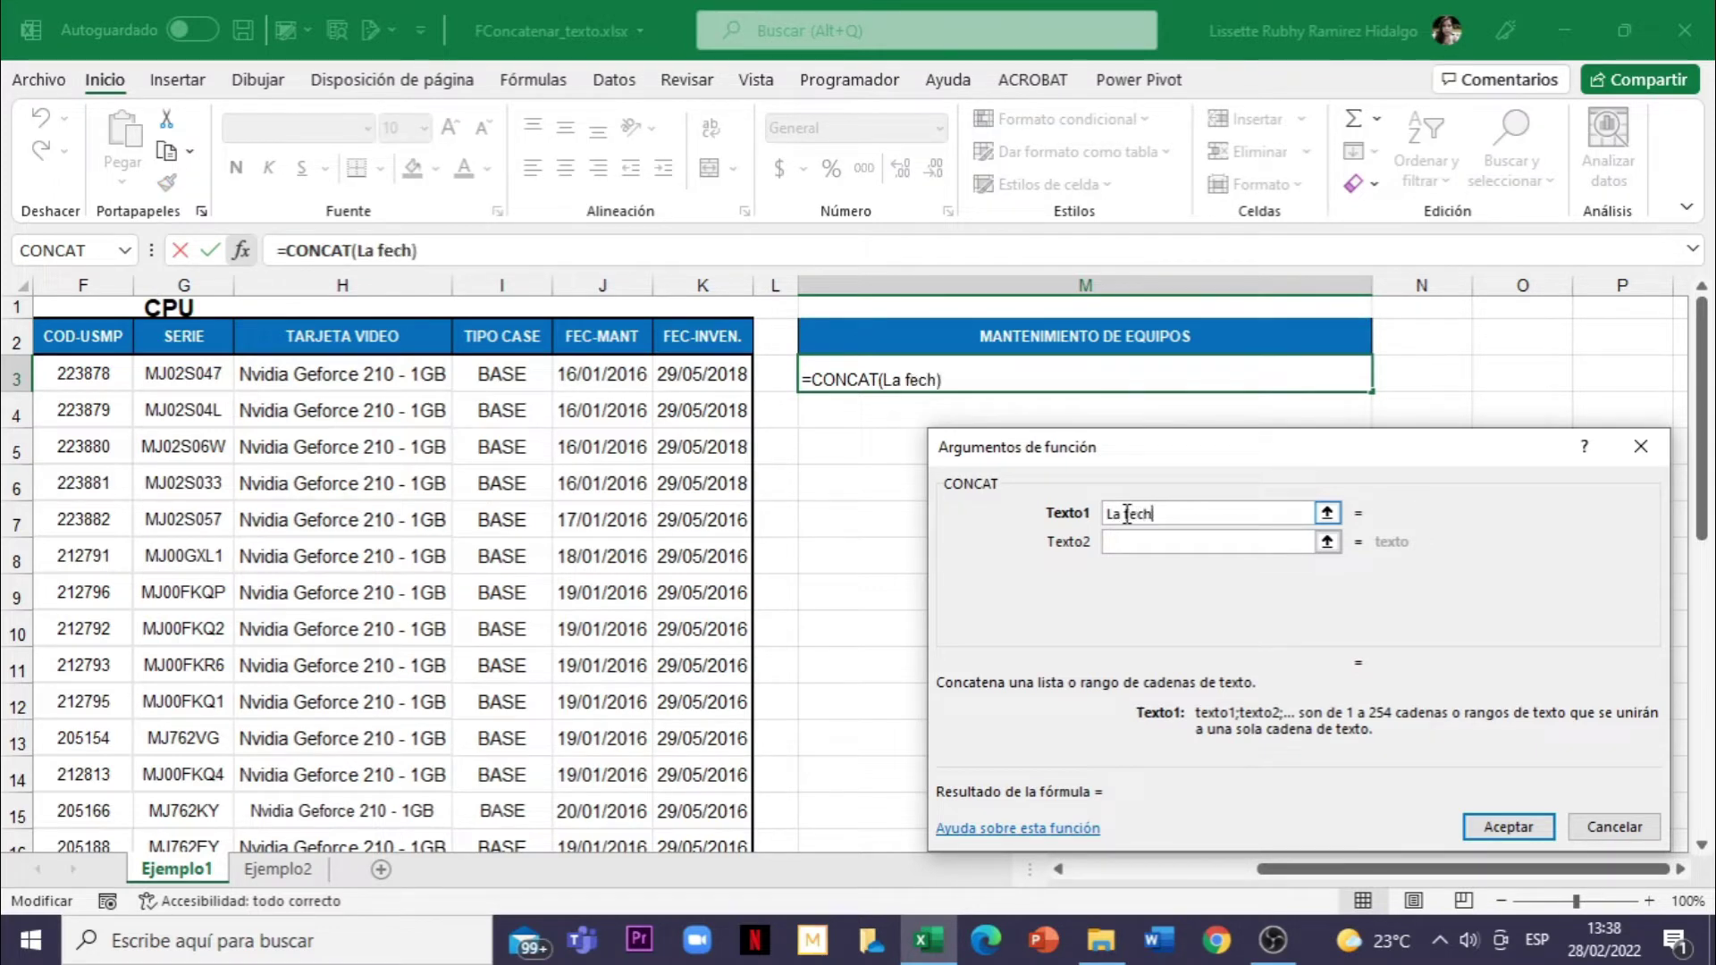
pyautogui.write('a de mante')
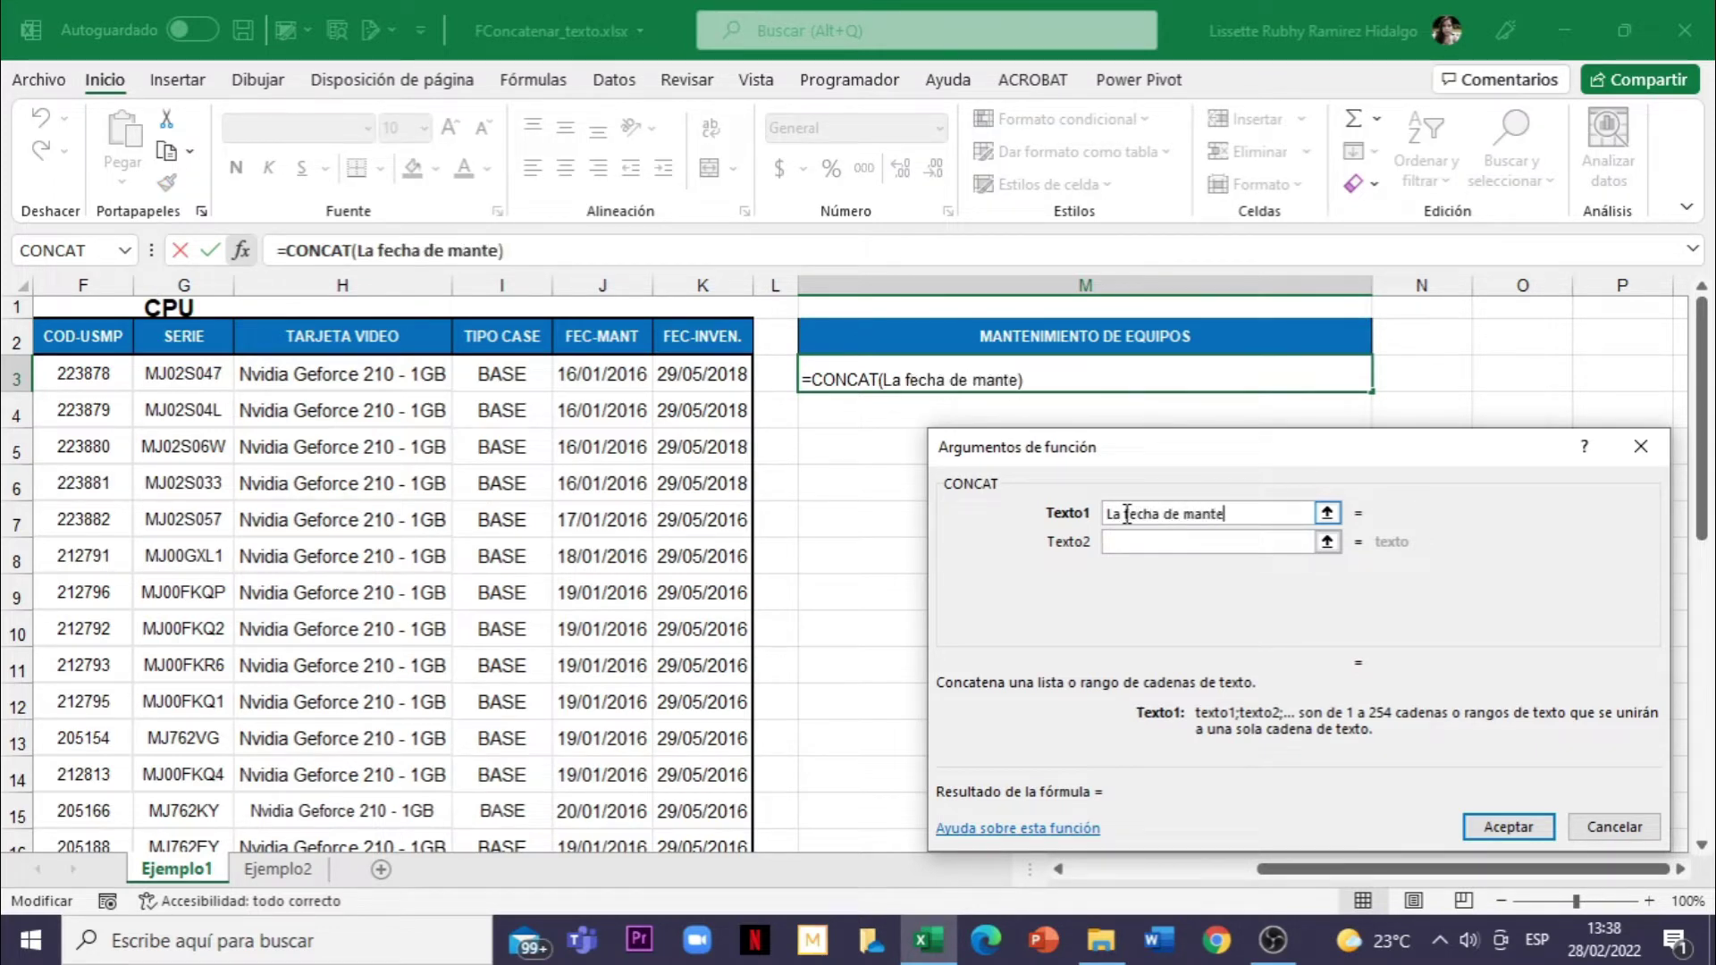
pyautogui.write('nimento')
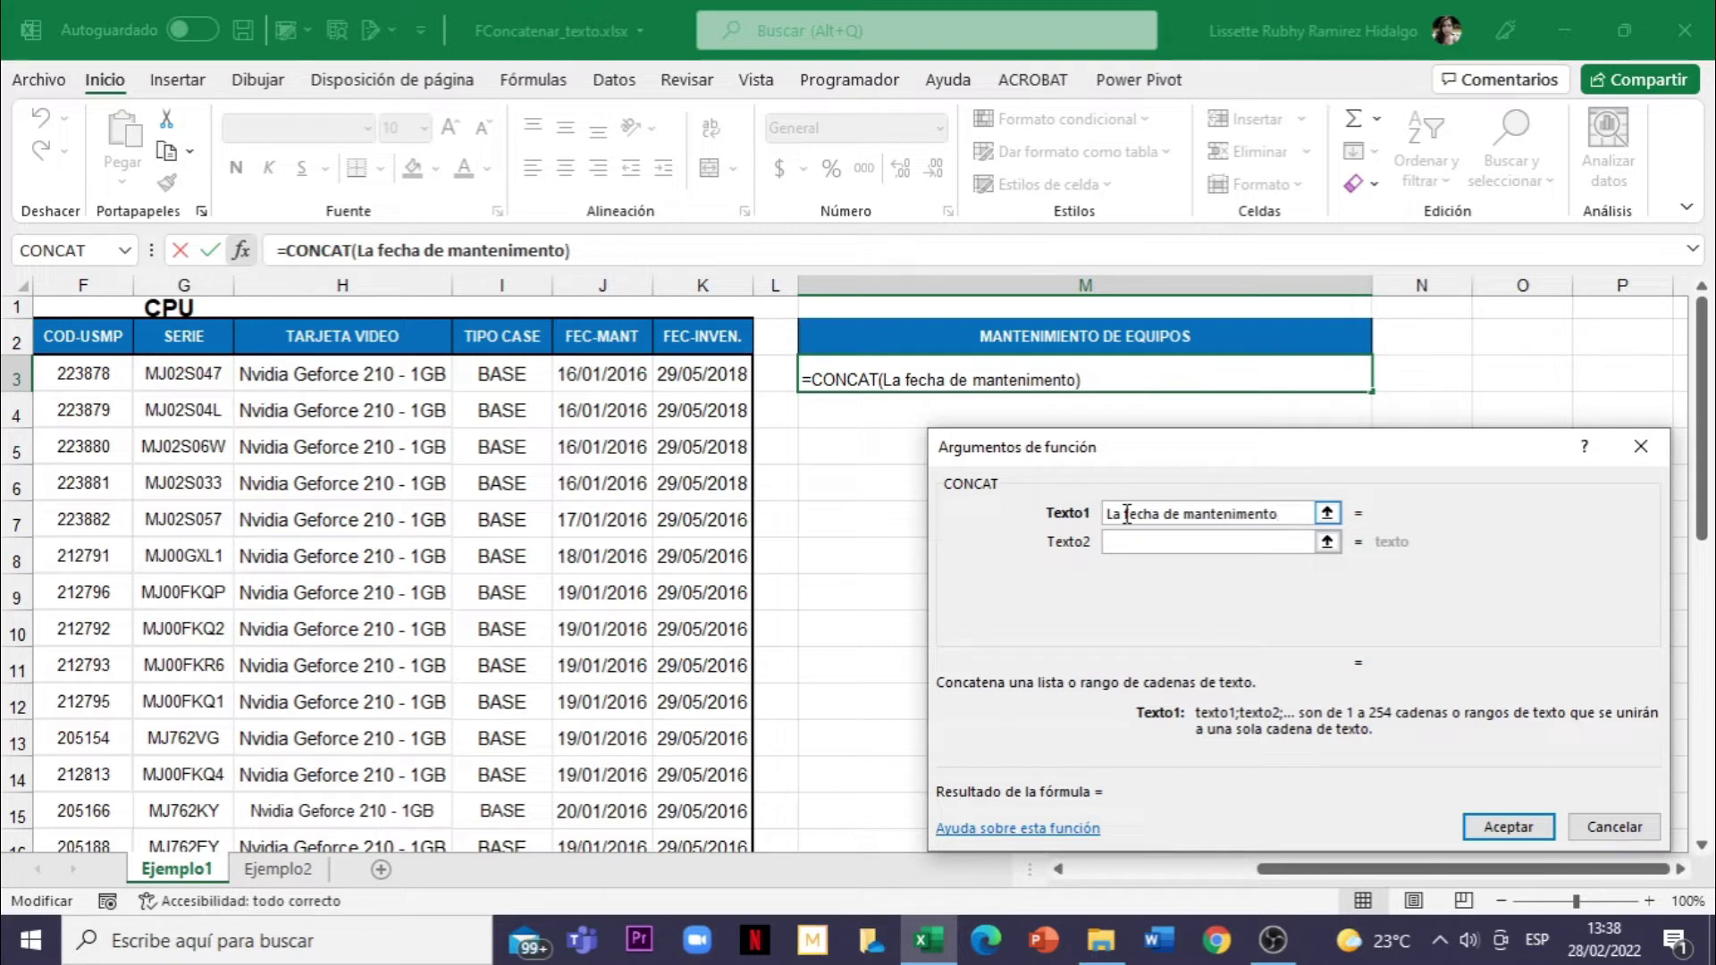
pyautogui.write(' es')
pyautogui.write(':')
pyautogui.click(1119, 542)
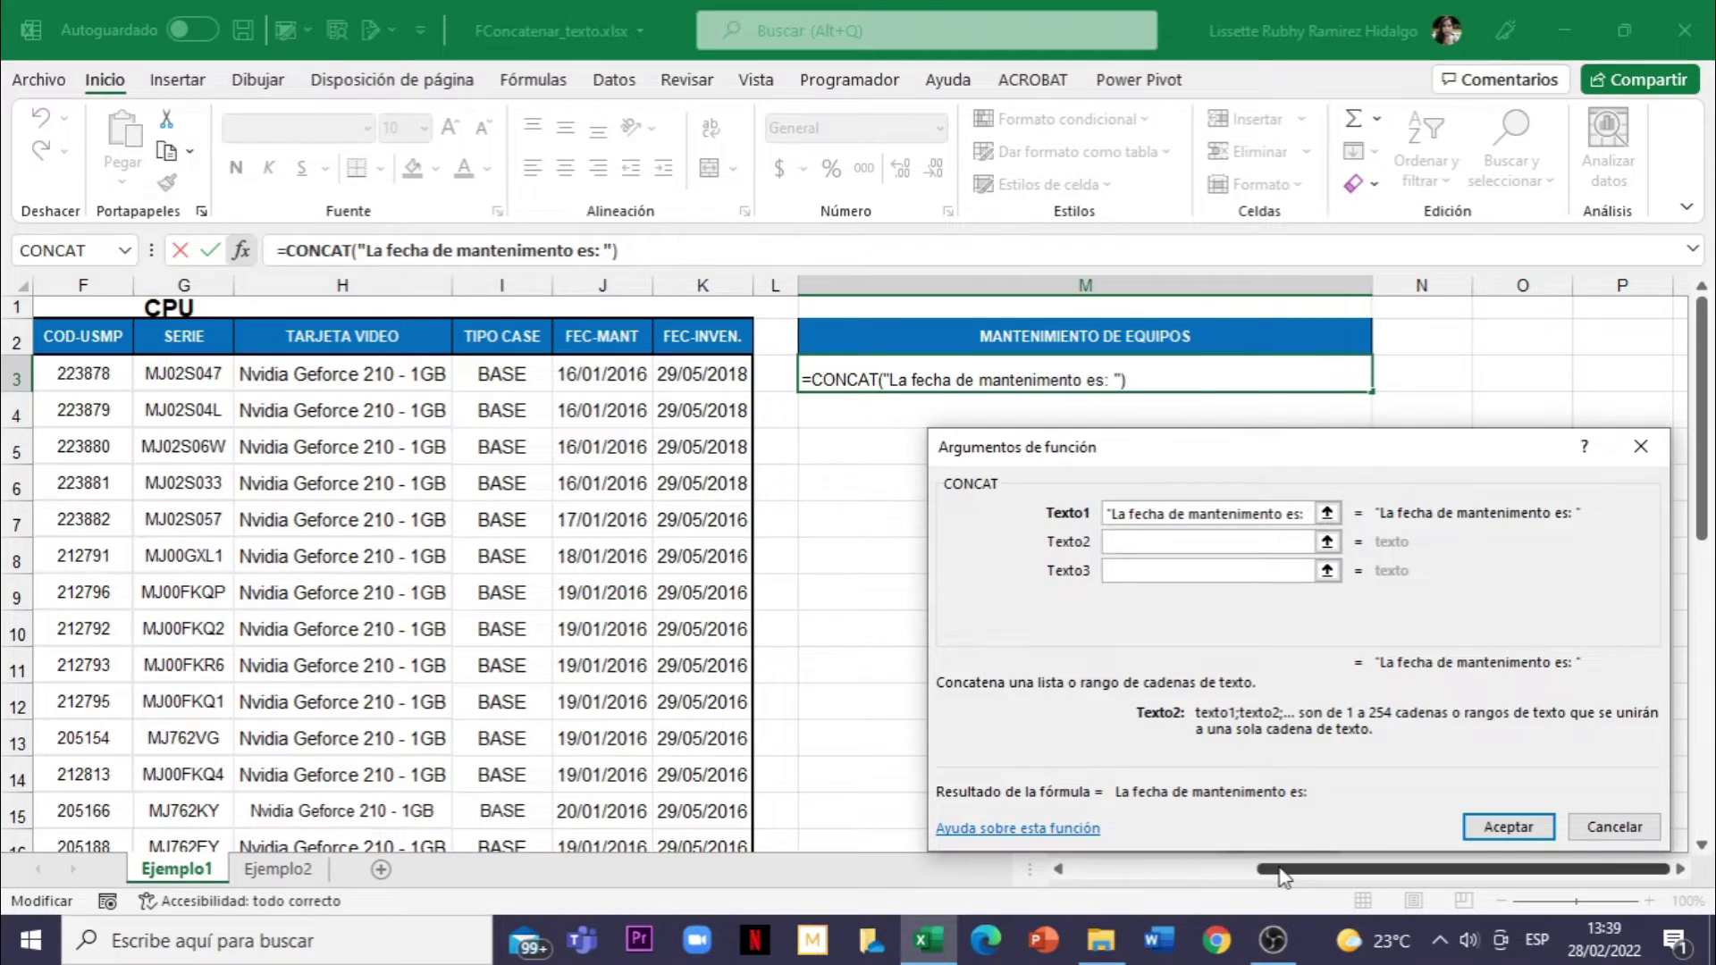
pyautogui.moveTo(1285, 872); pyautogui.dragTo(1055, 880)
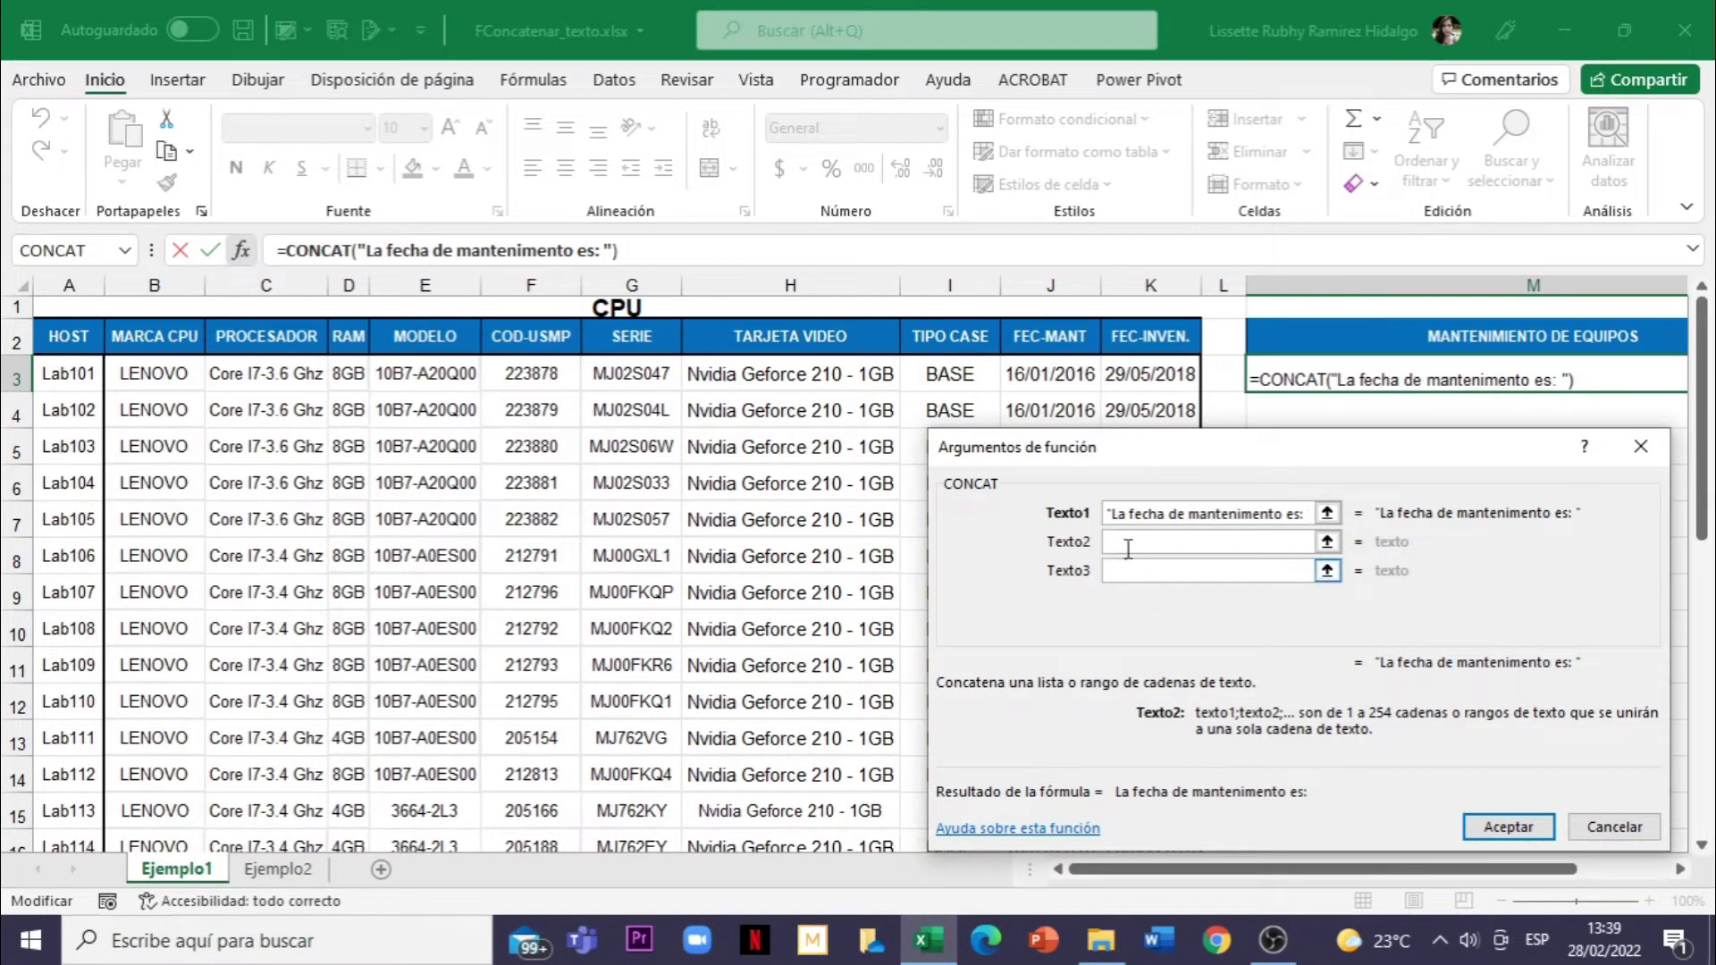
# Add A3, a space and J3 as Texto2–Texto4, then confirm the M3 formula
pyautogui.click(1128, 547)
pyautogui.click(70, 381)
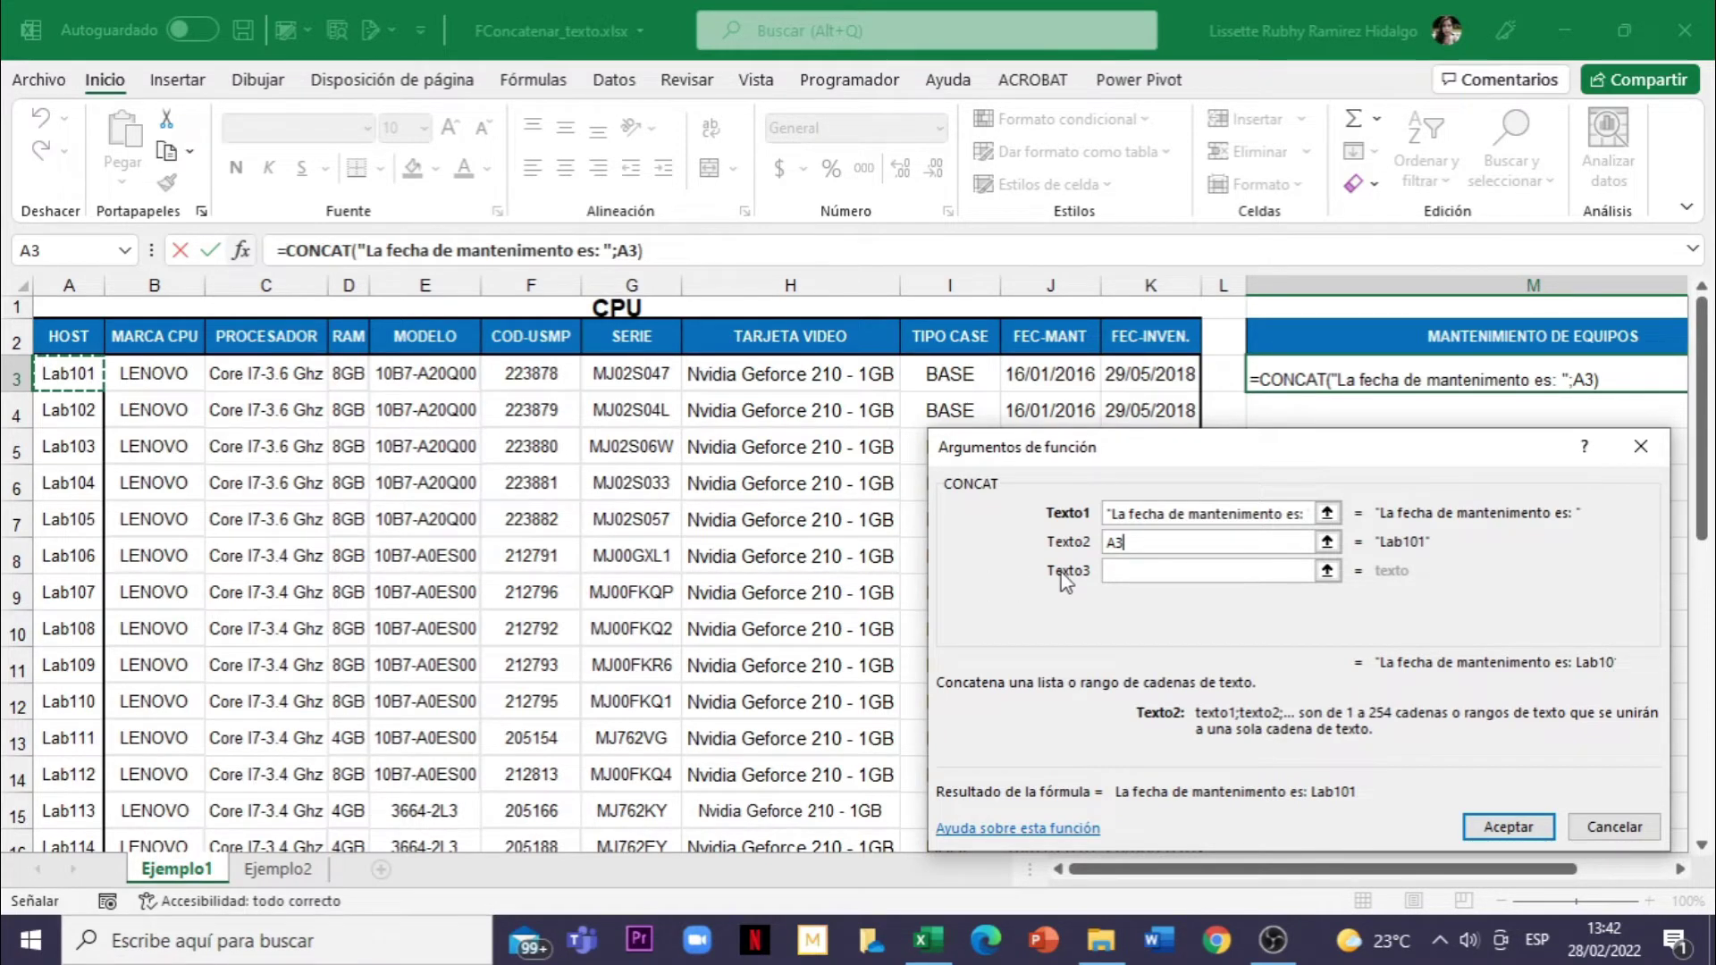
pyautogui.click(1132, 572)
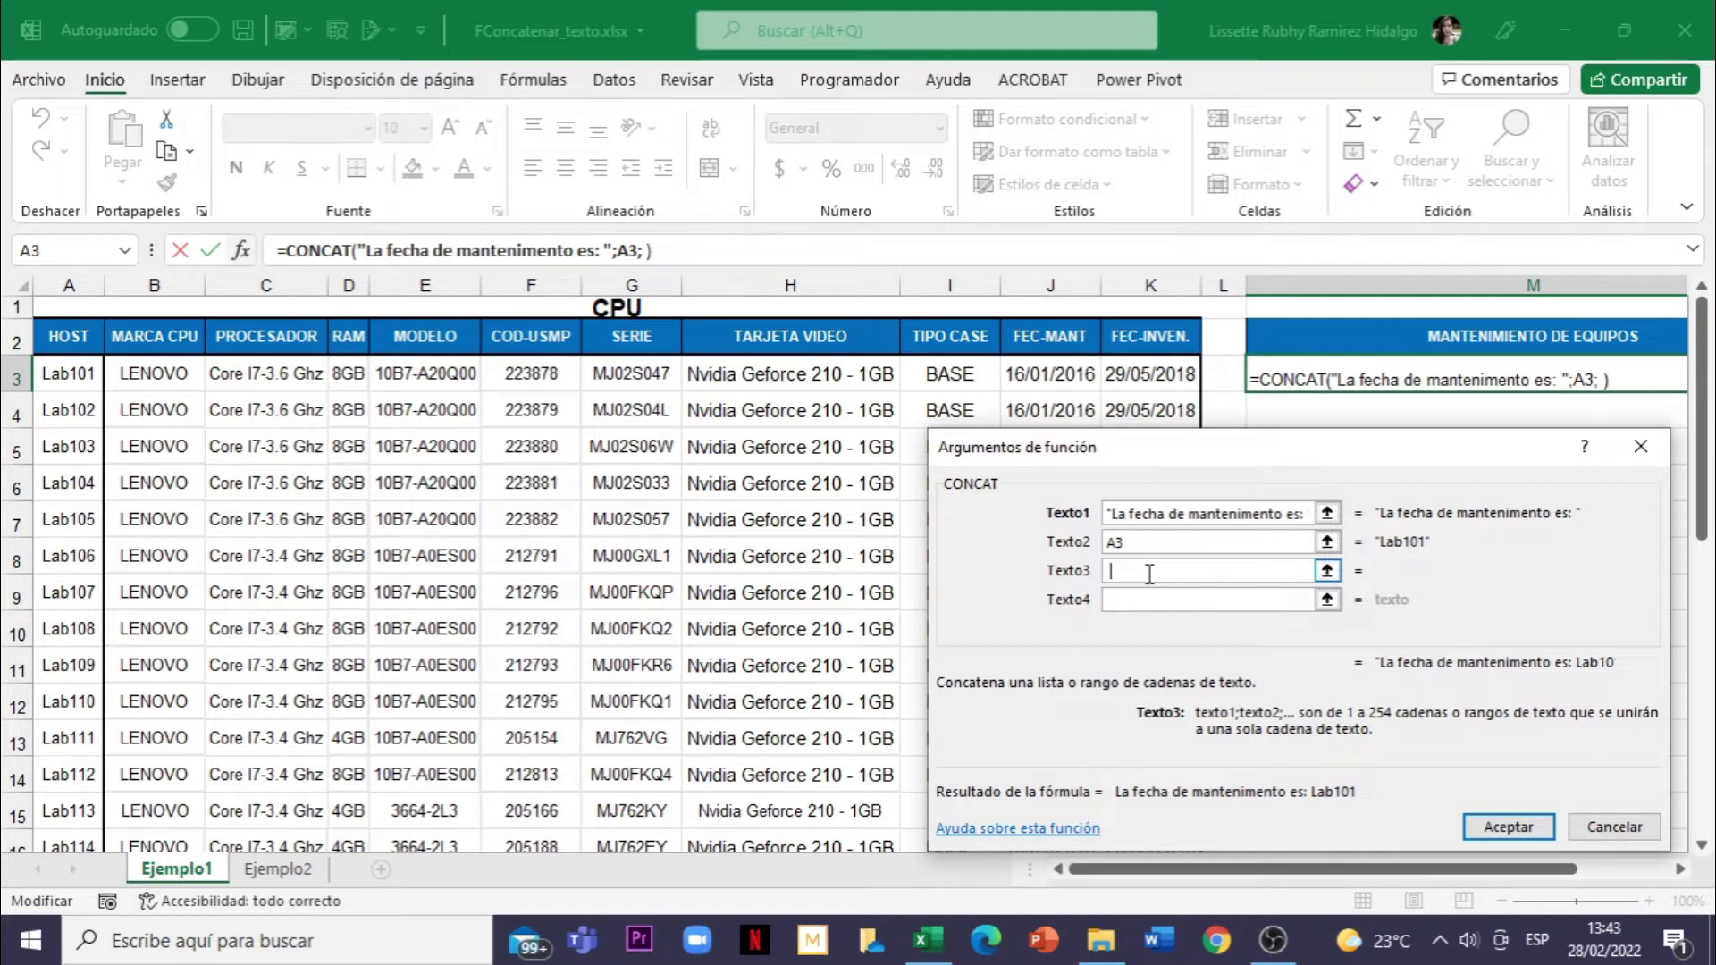
pyautogui.click(1126, 599)
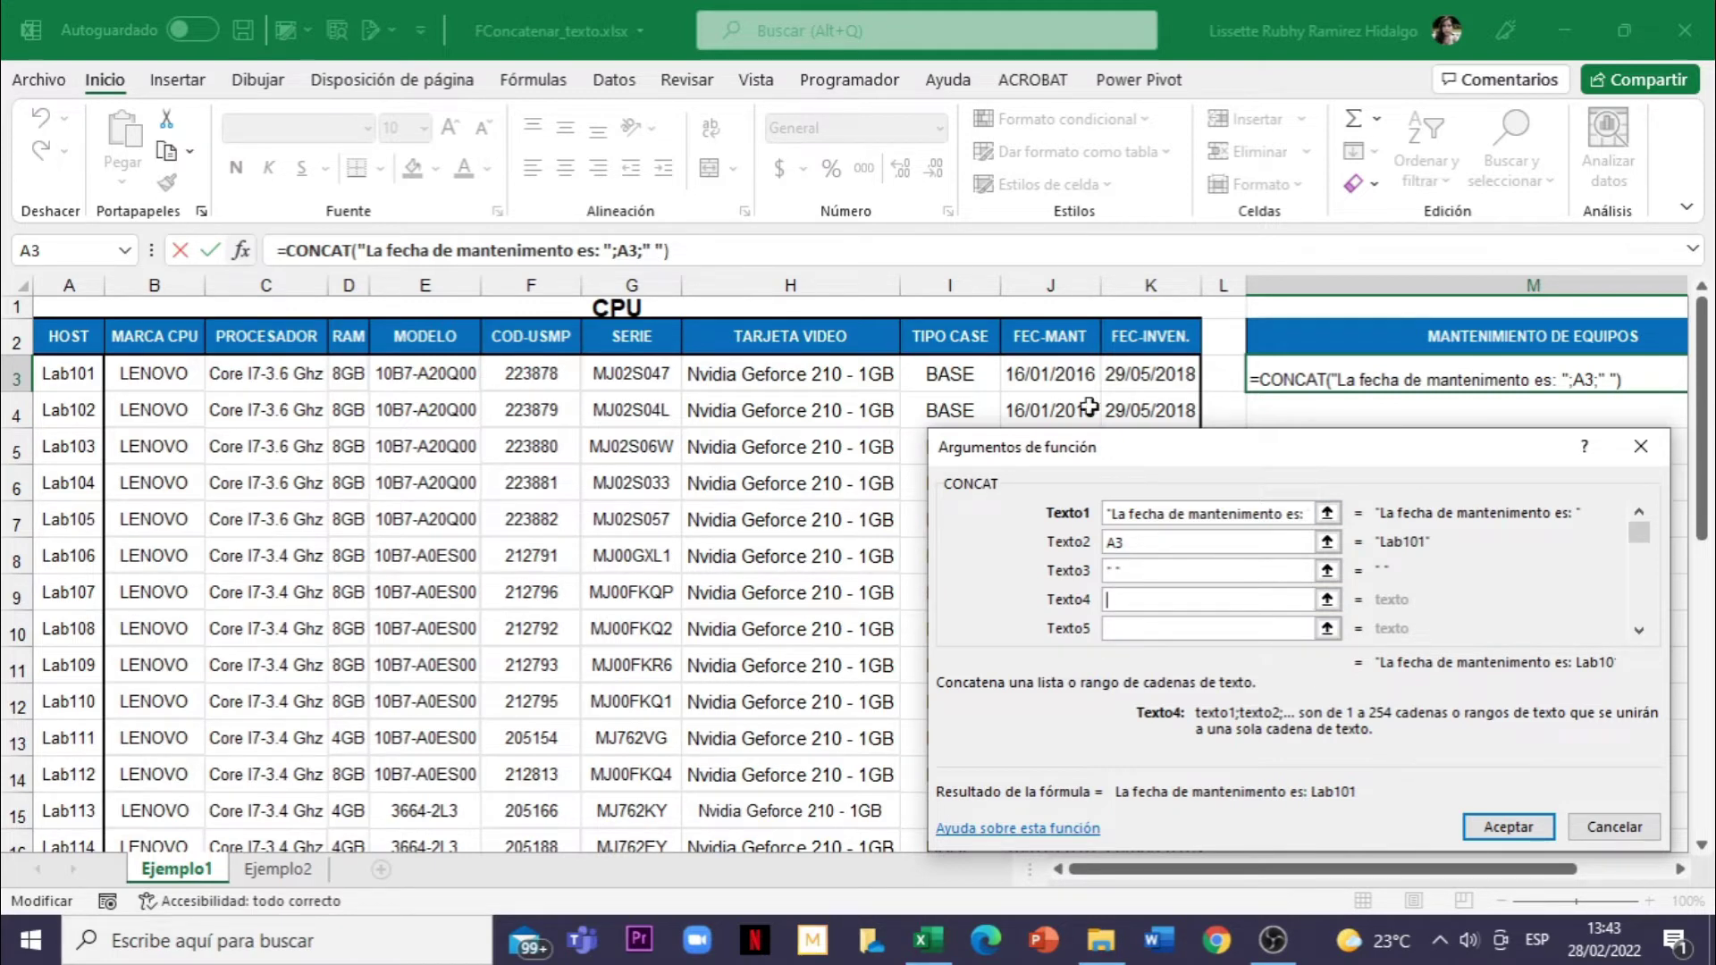
pyautogui.click(1033, 376)
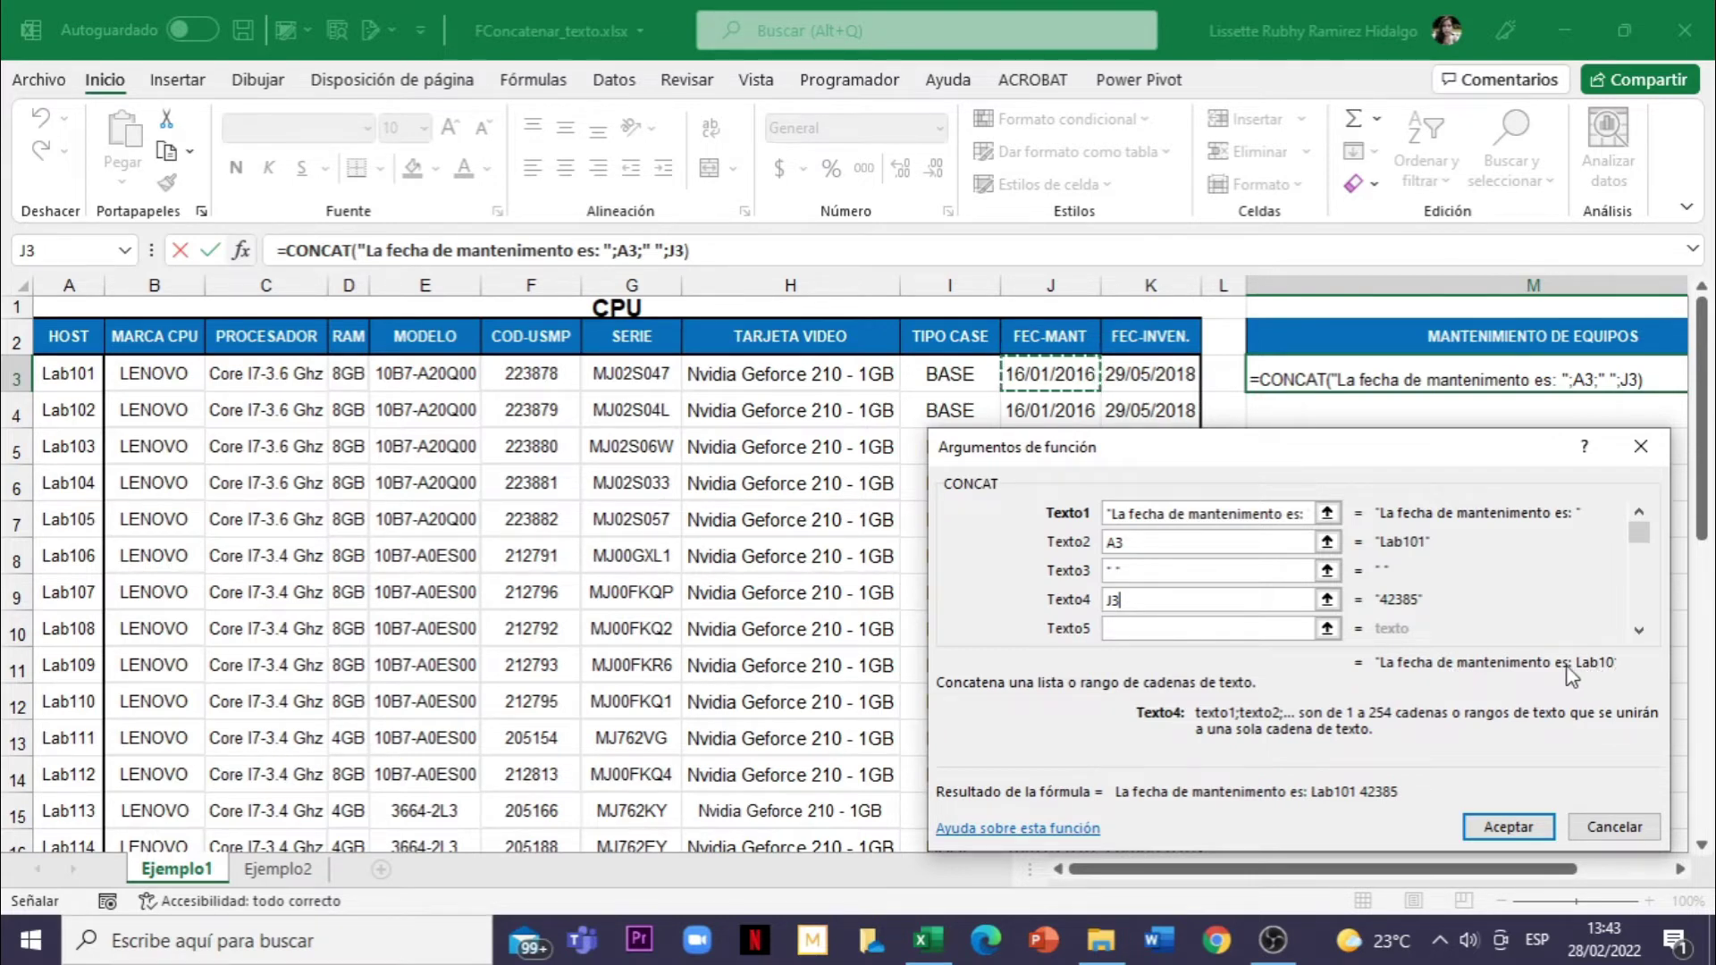
pyautogui.click(1508, 827)
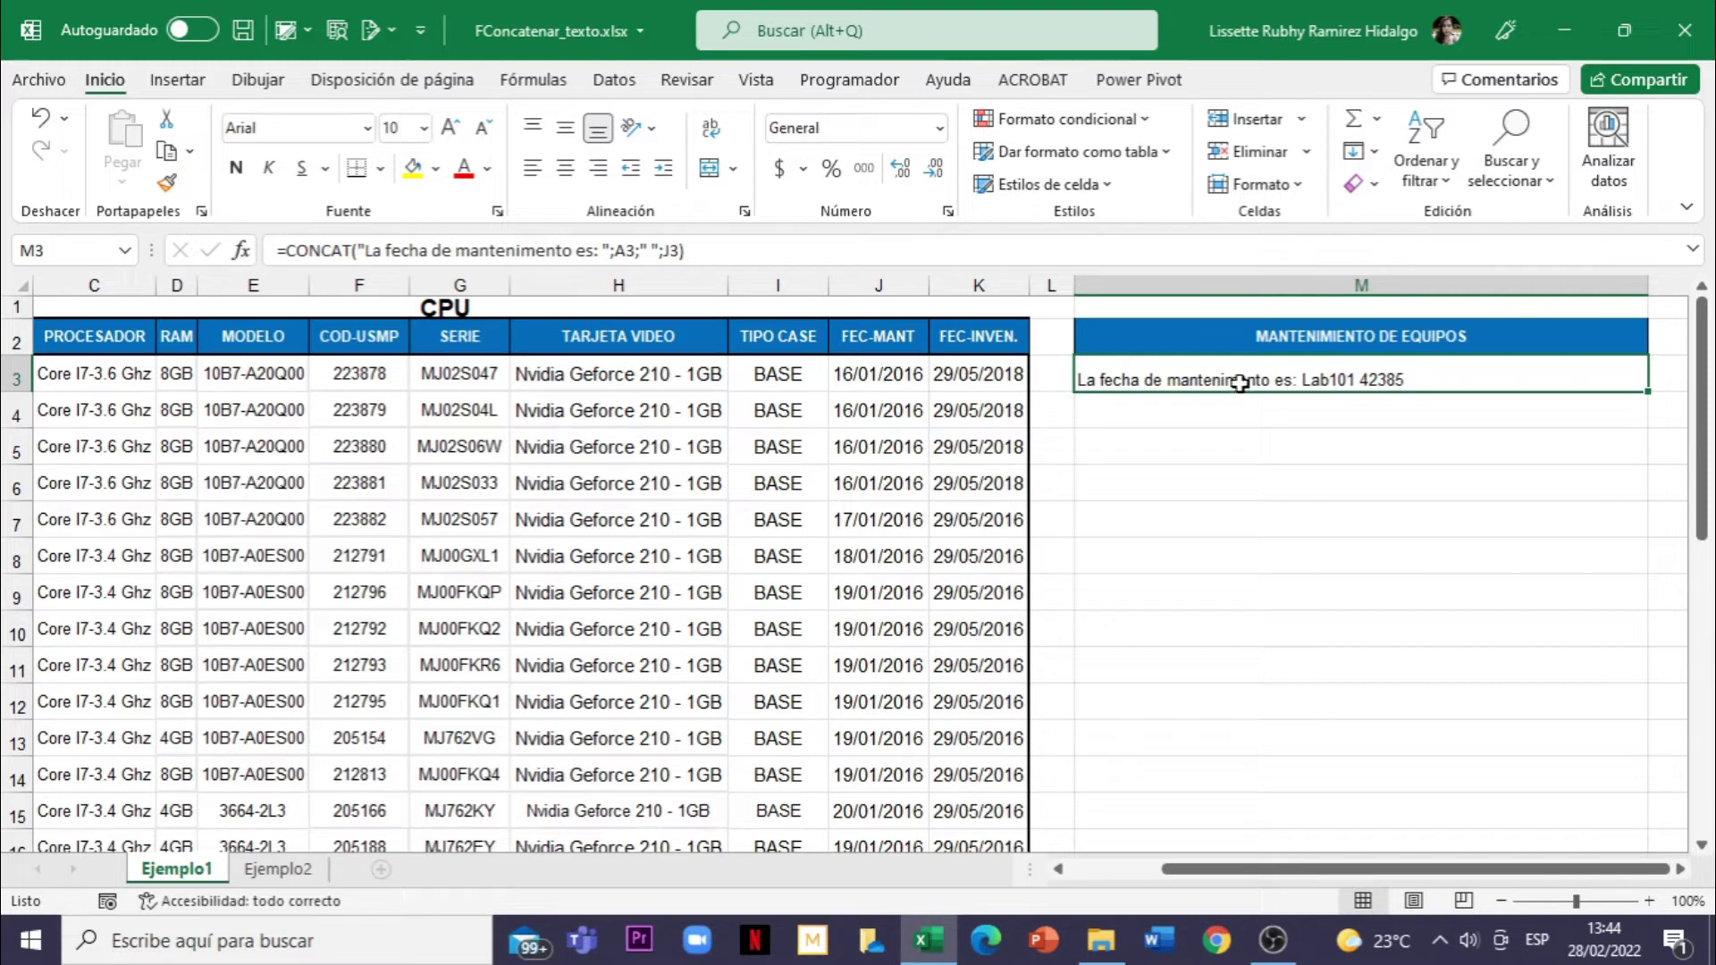
# Reopen M3's CONCAT arguments and go to the fourth argument holding J3
pyautogui.click(242, 252)
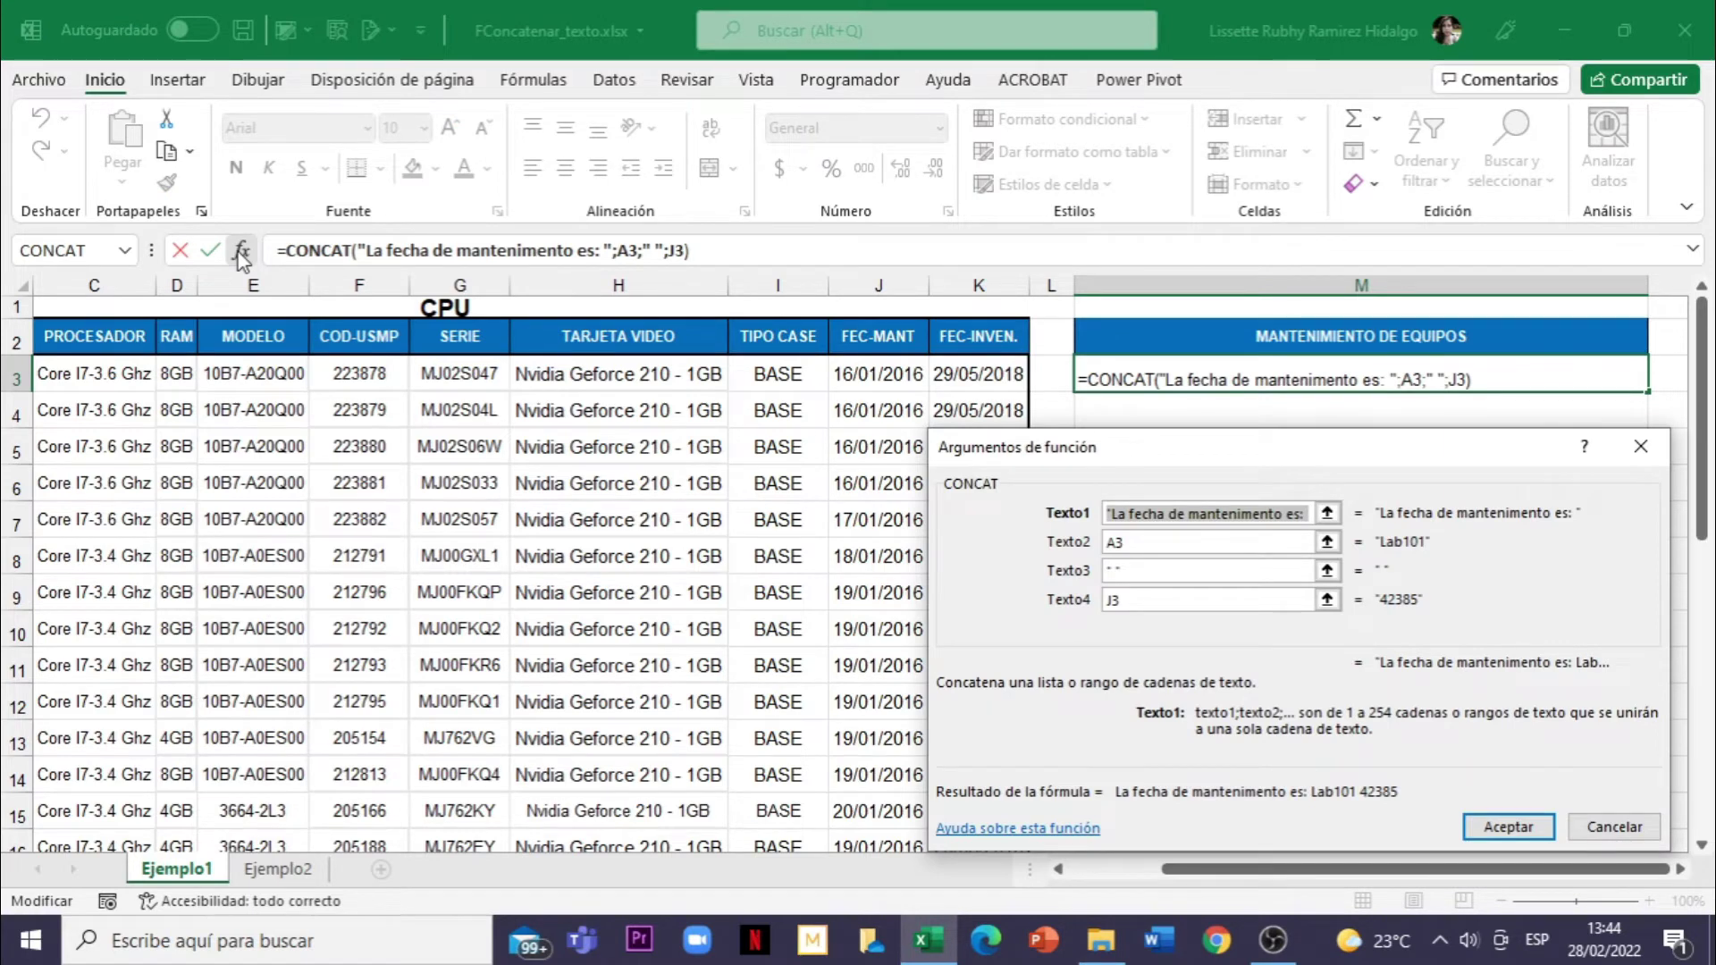
pyautogui.click(1110, 606)
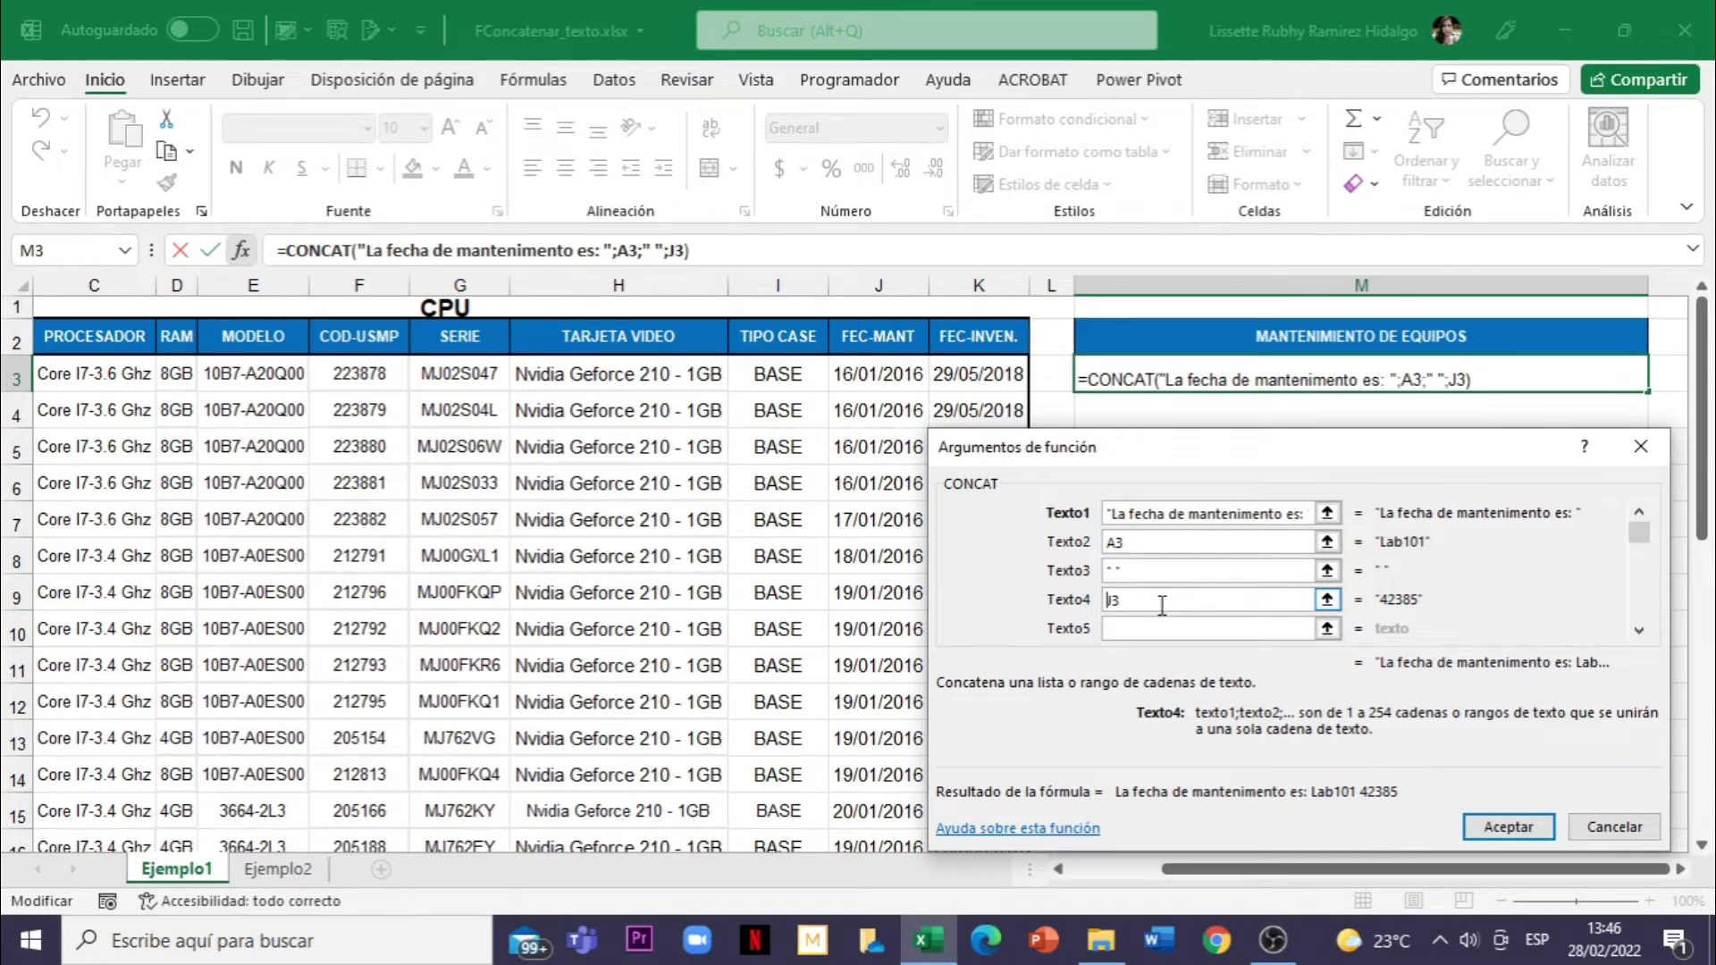
# Change Texto4 to TEXTO(J3;"dd-mmm-yyyy") and confirm, so M3 shows 16-Ene-2016
pyautogui.write('Te')
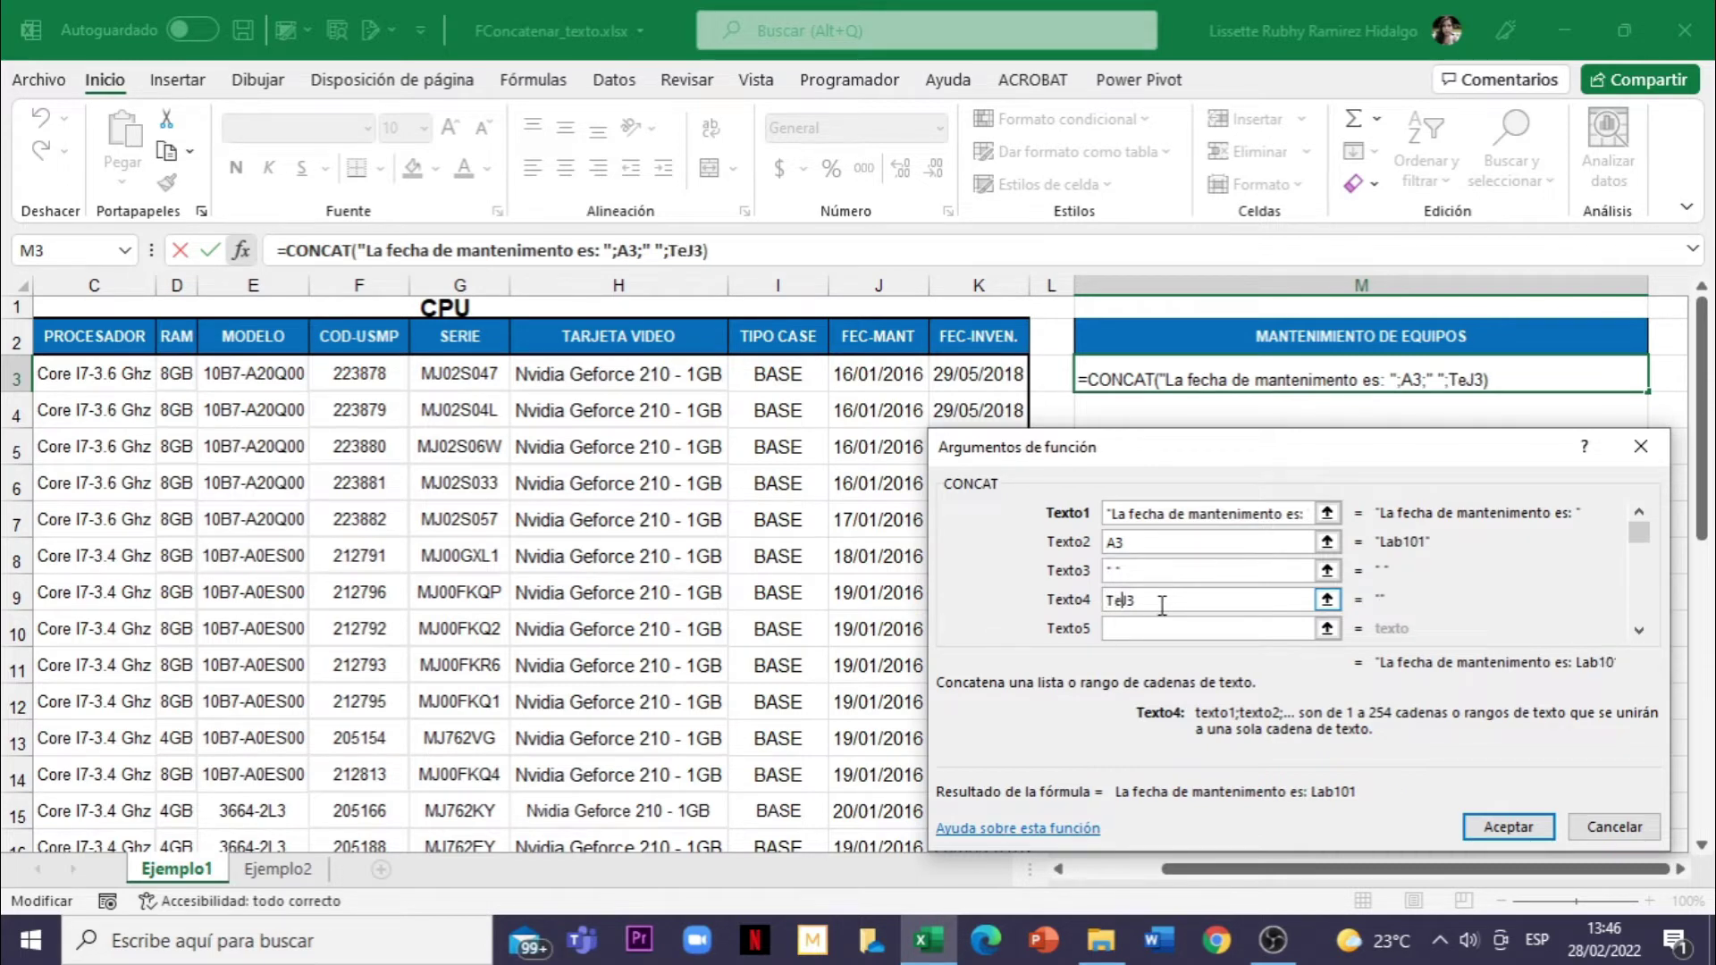
pyautogui.write('xto')
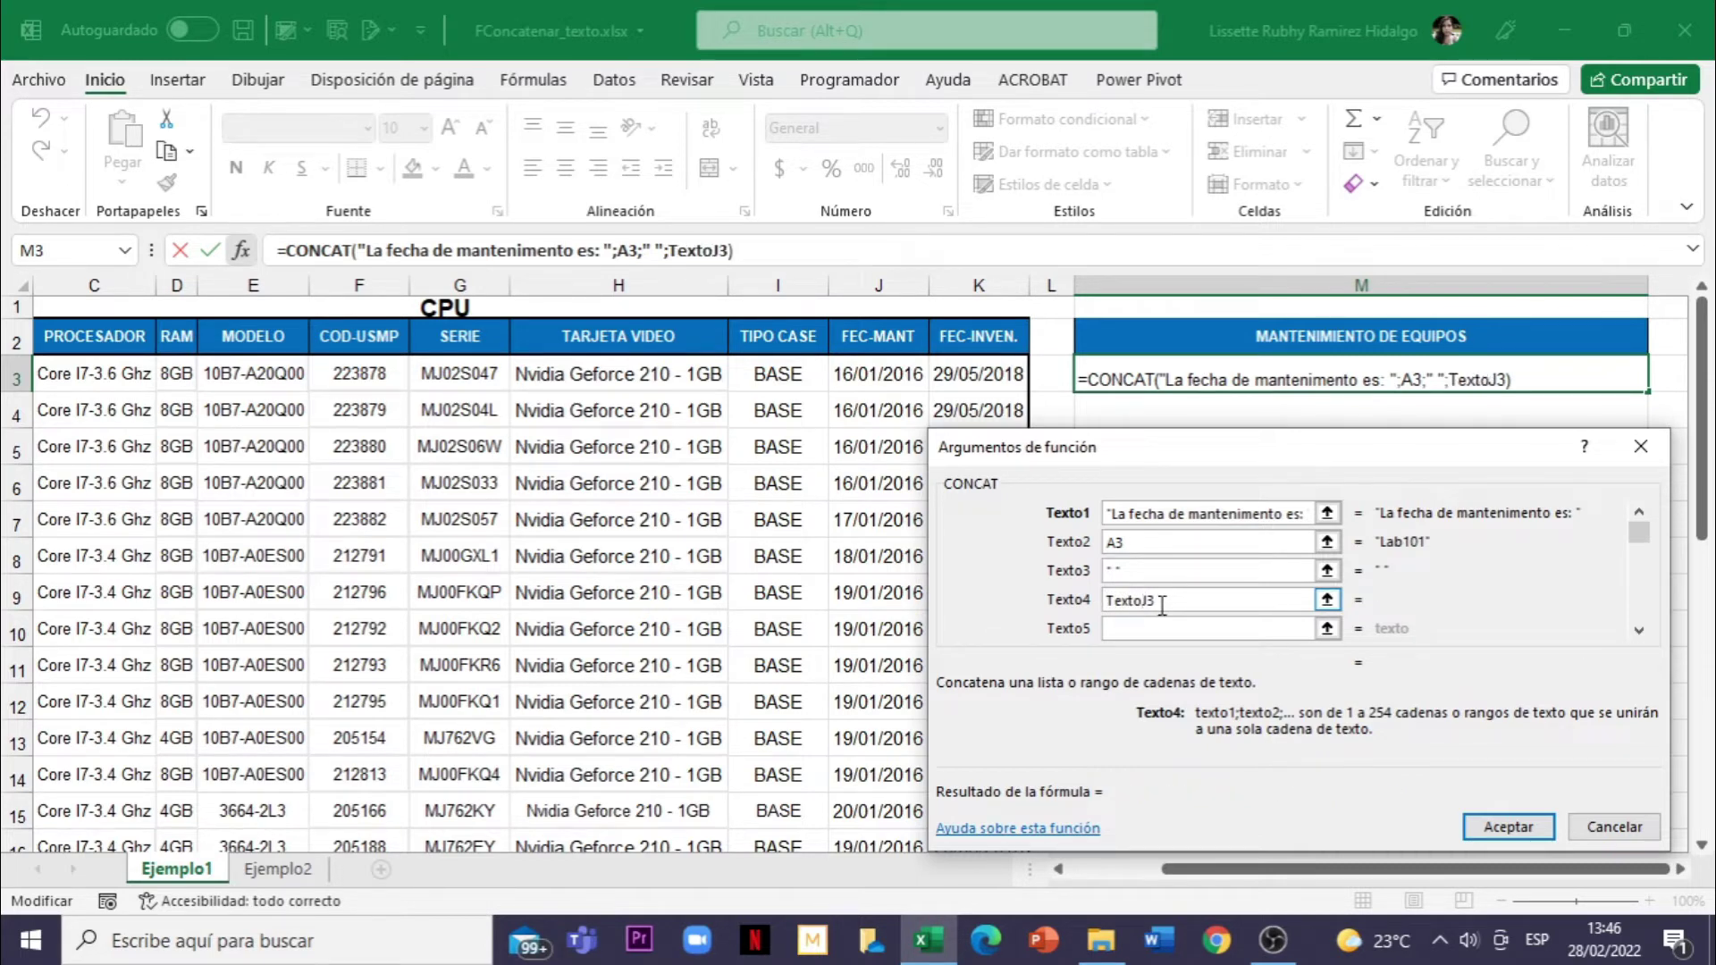
pyautogui.write('(J3')
pyautogui.write(';')
pyautogui.write('"')
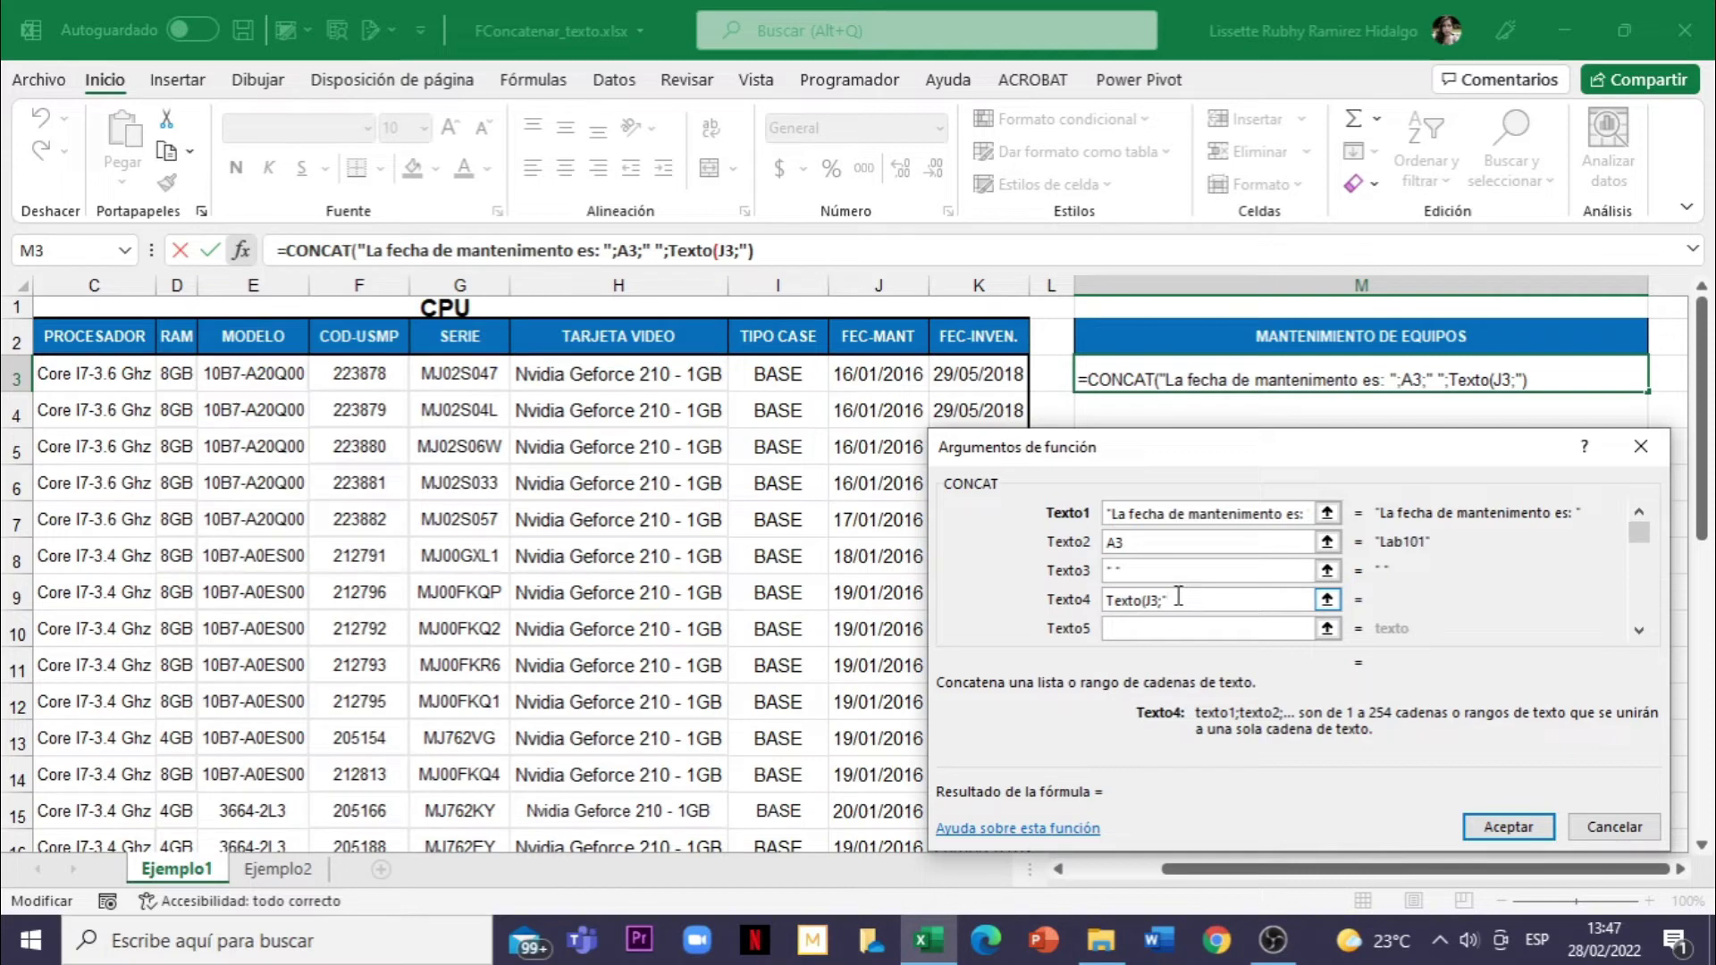
pyautogui.write('dd-')
pyautogui.write('mmm')
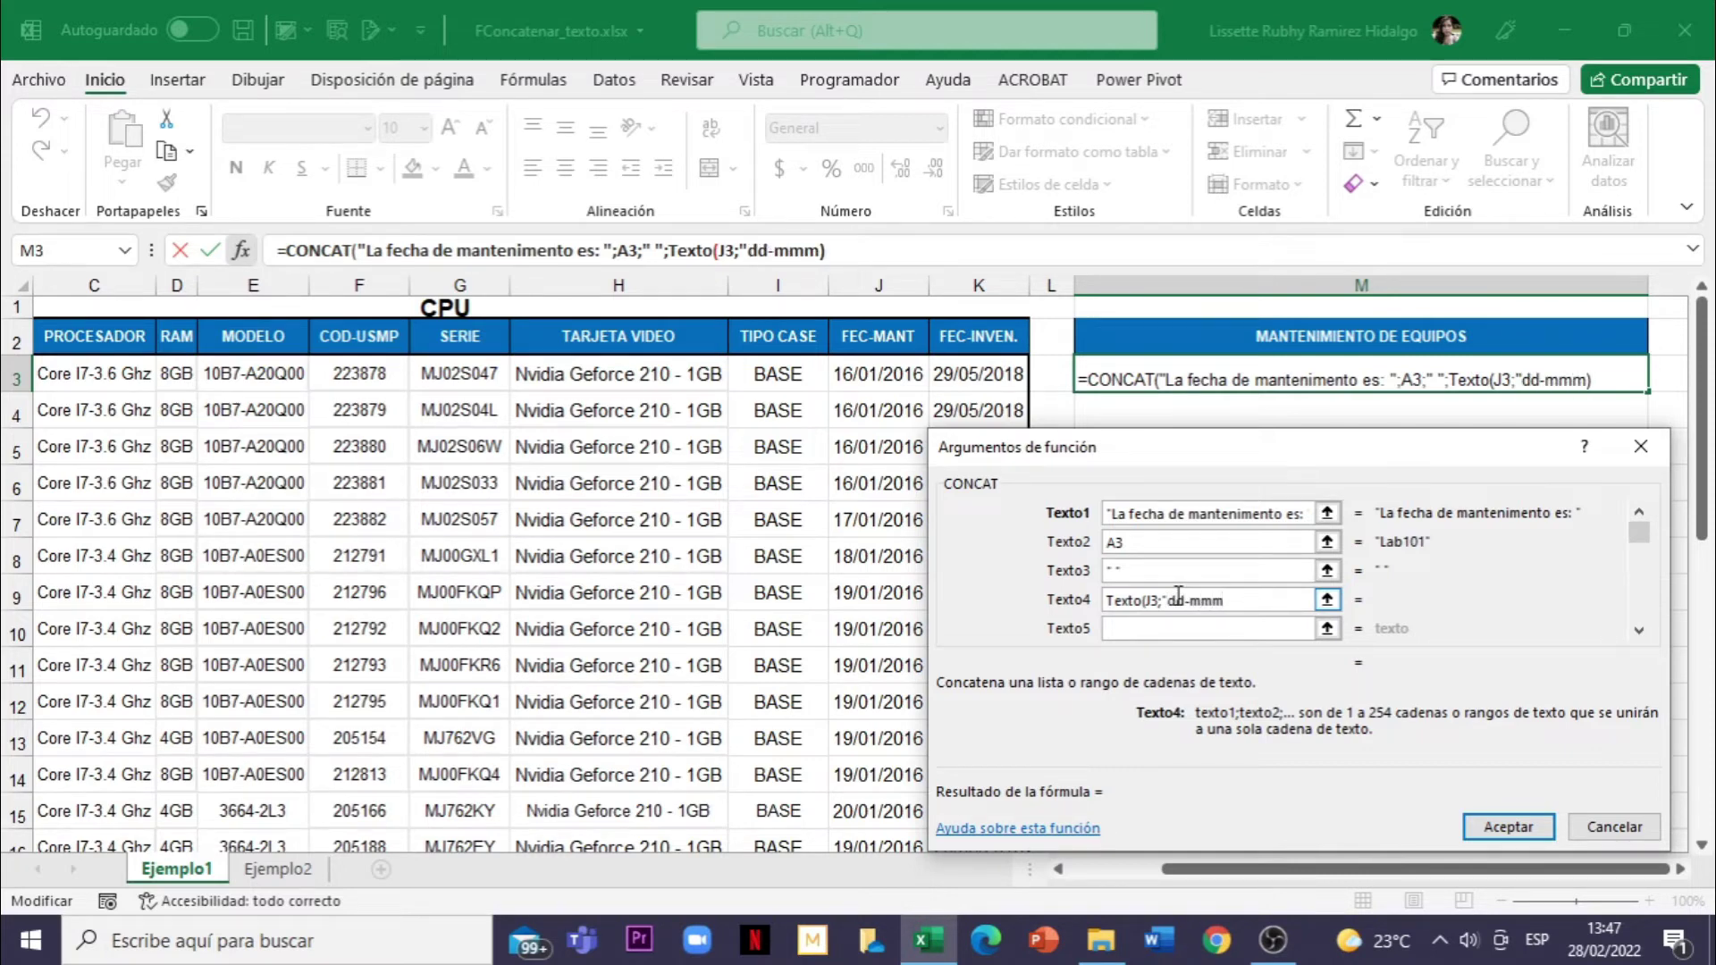
pyautogui.write('-yyy')
pyautogui.write('y')
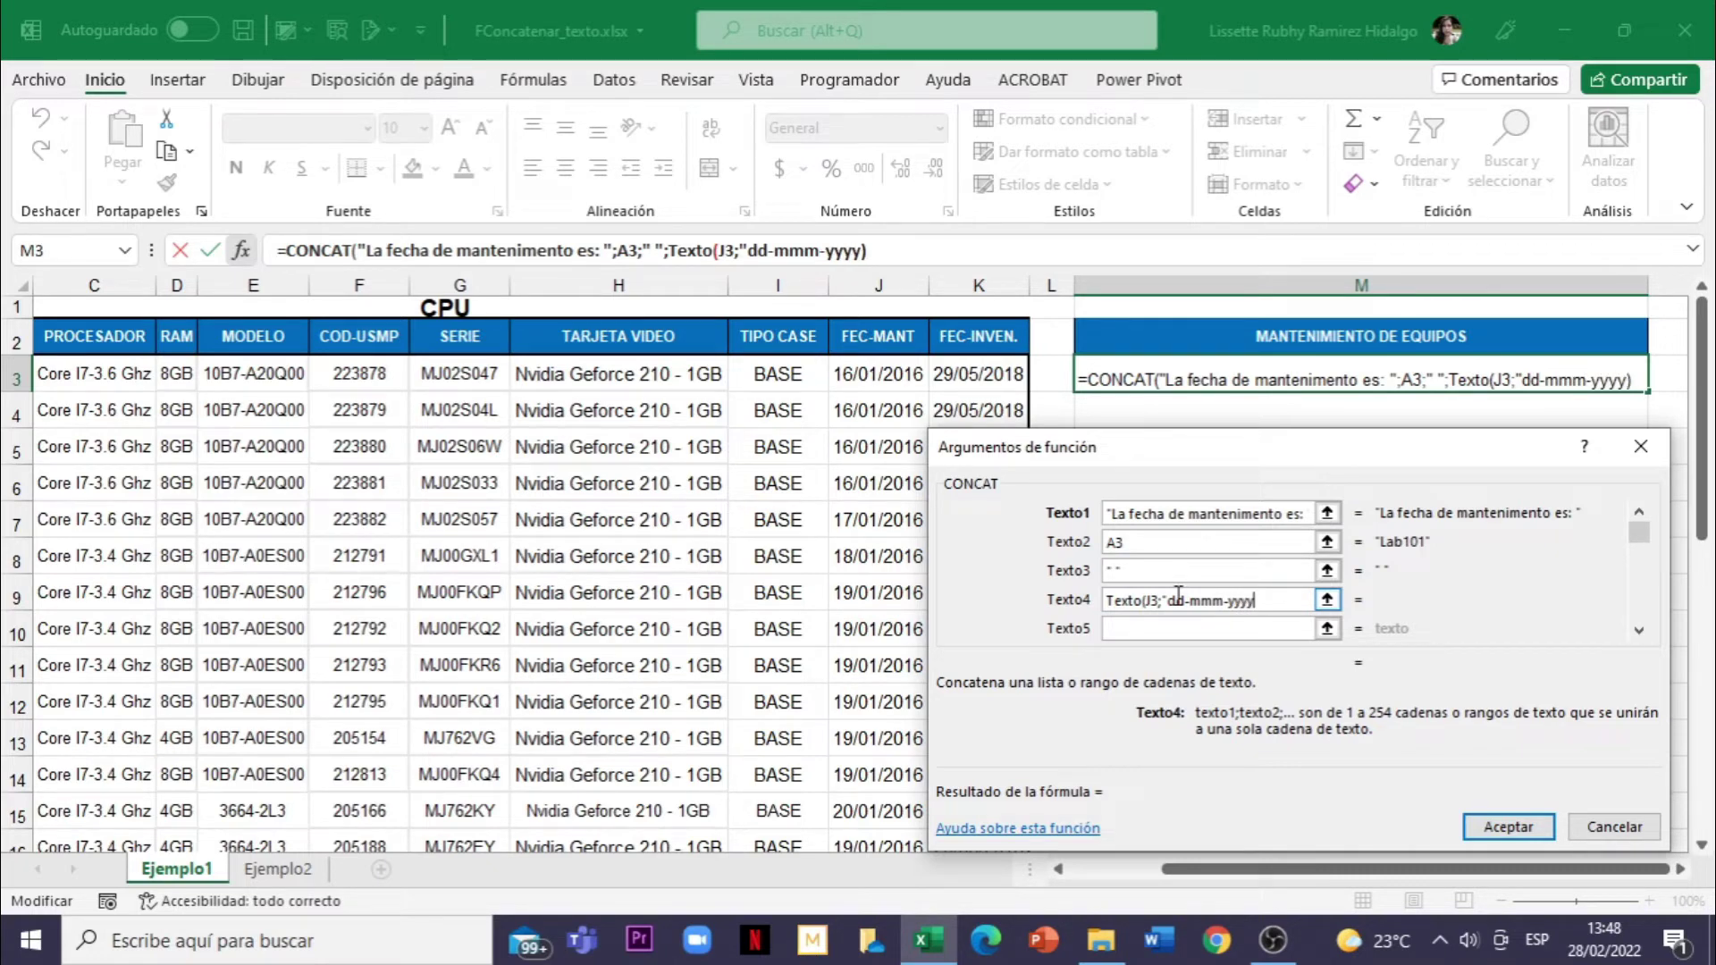
pyautogui.write('"')
pyautogui.write(')')
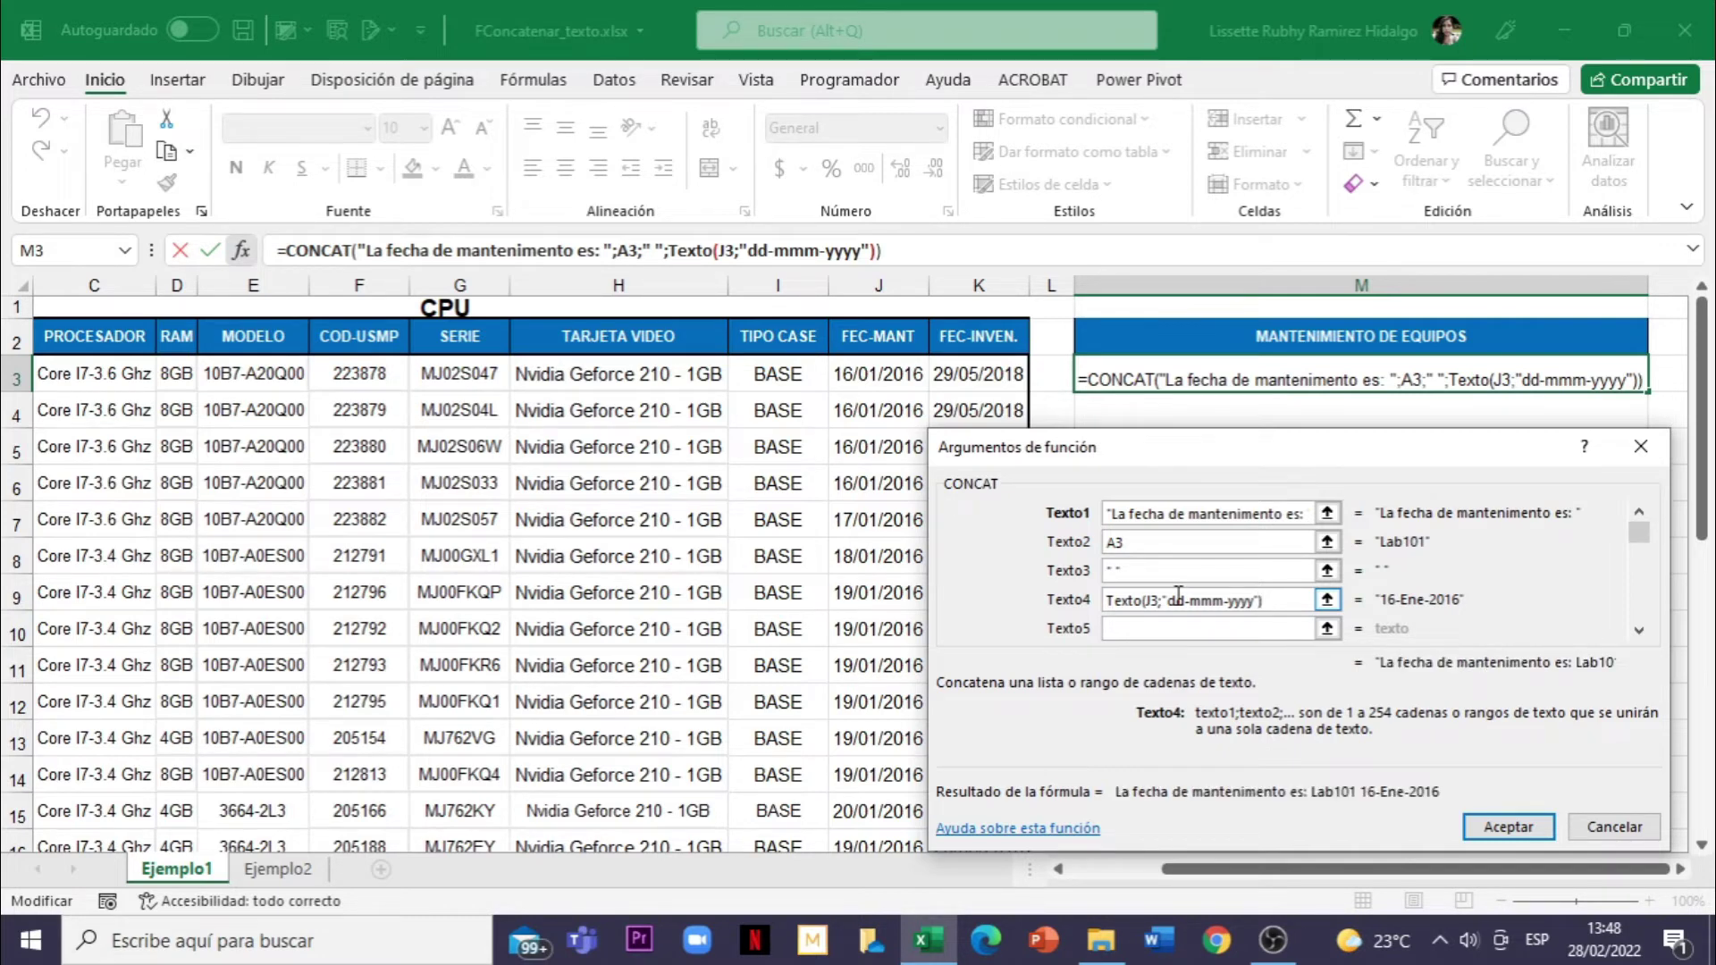
pyautogui.click(1531, 830)
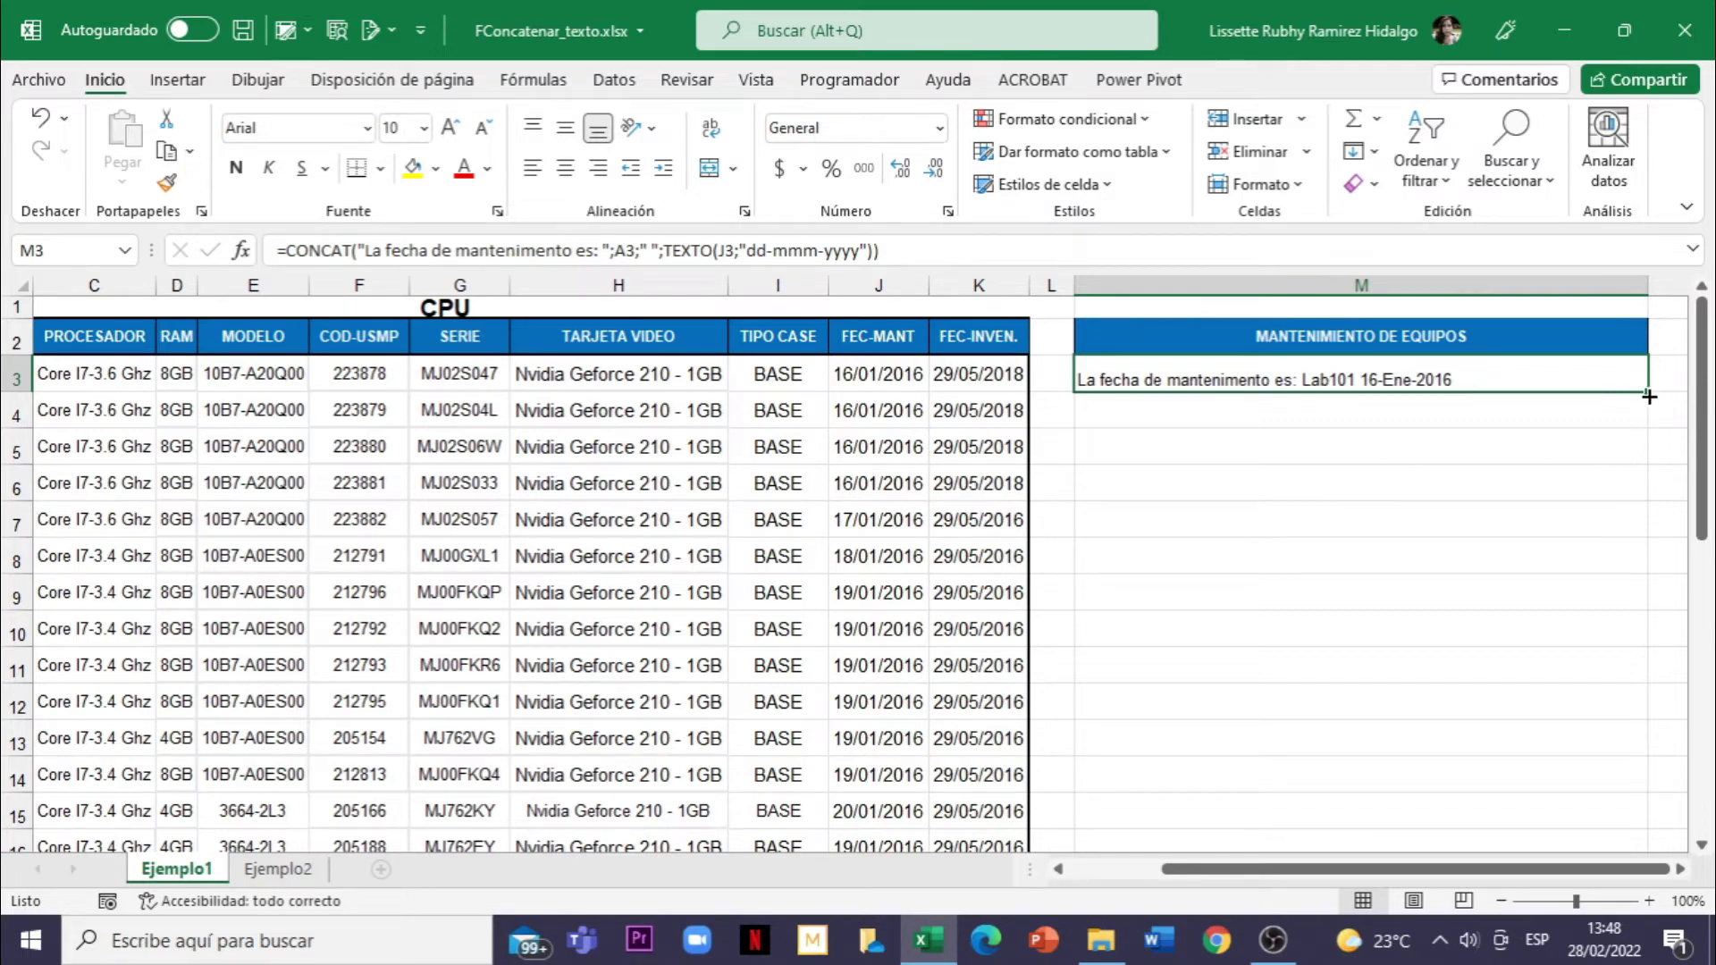
# Fill M3's formula down to M33, spot-check M9 and M13, then go to Ejemplo2
pyautogui.moveTo(1646, 395); pyautogui.dragTo(1662, 898)
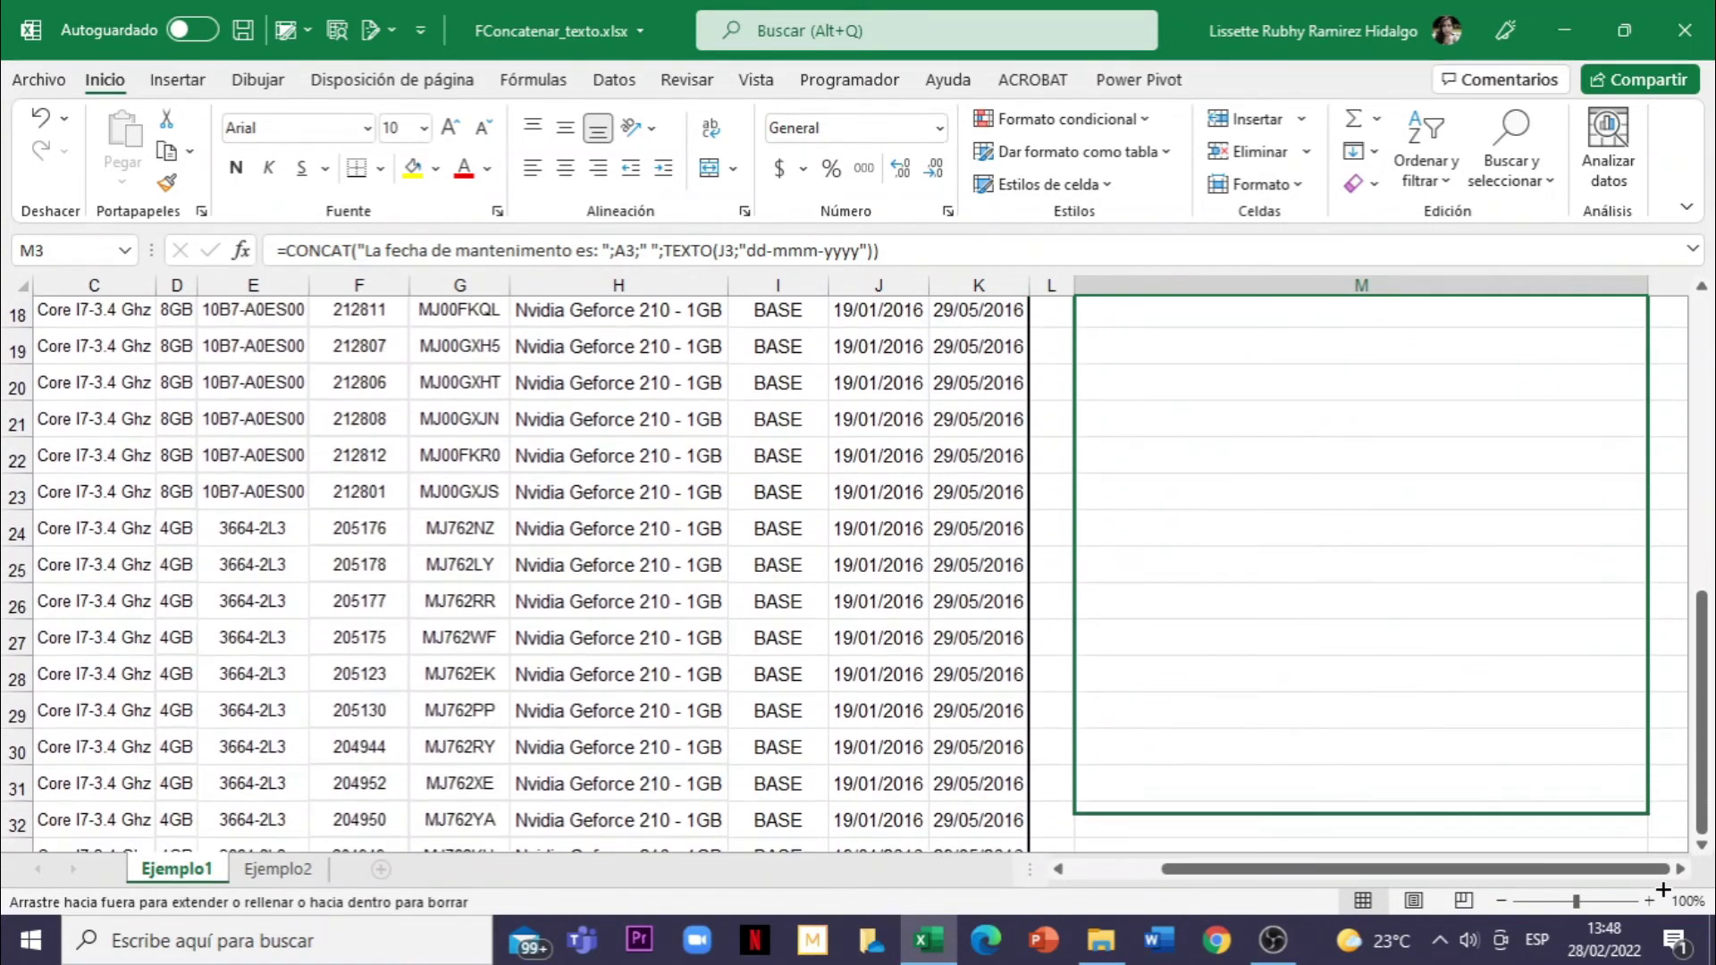
pyautogui.moveTo(1663, 898); pyautogui.dragTo(1656, 800)
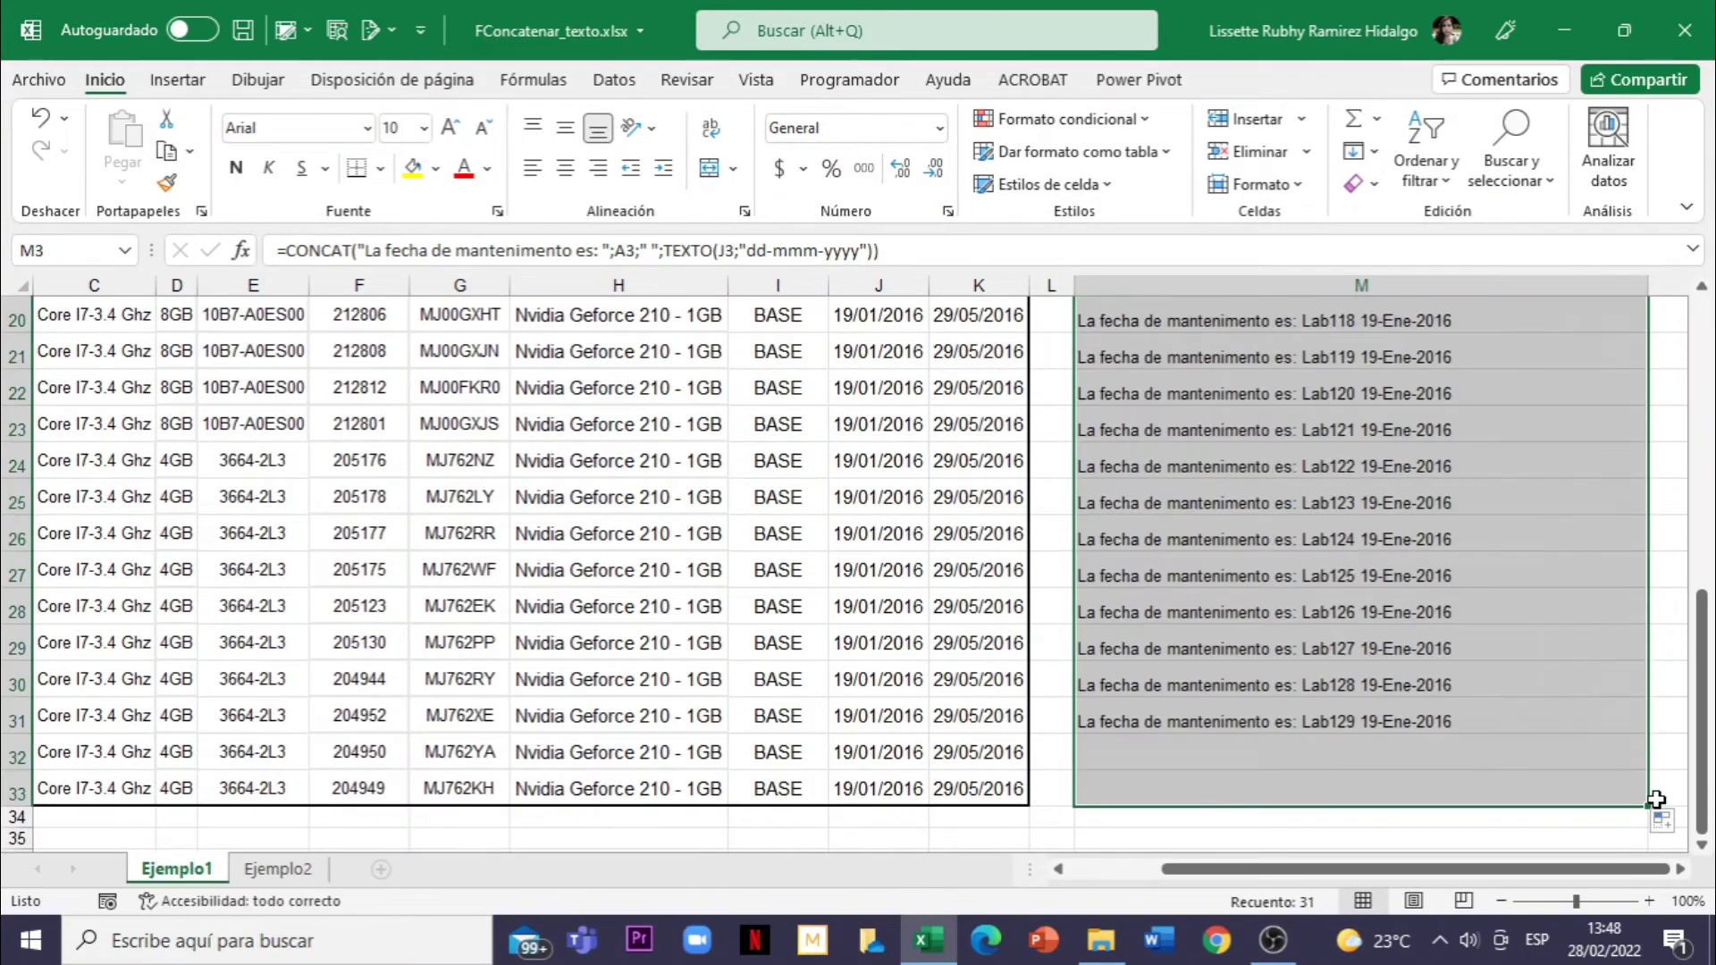
pyautogui.scroll(3, 1609, 659)
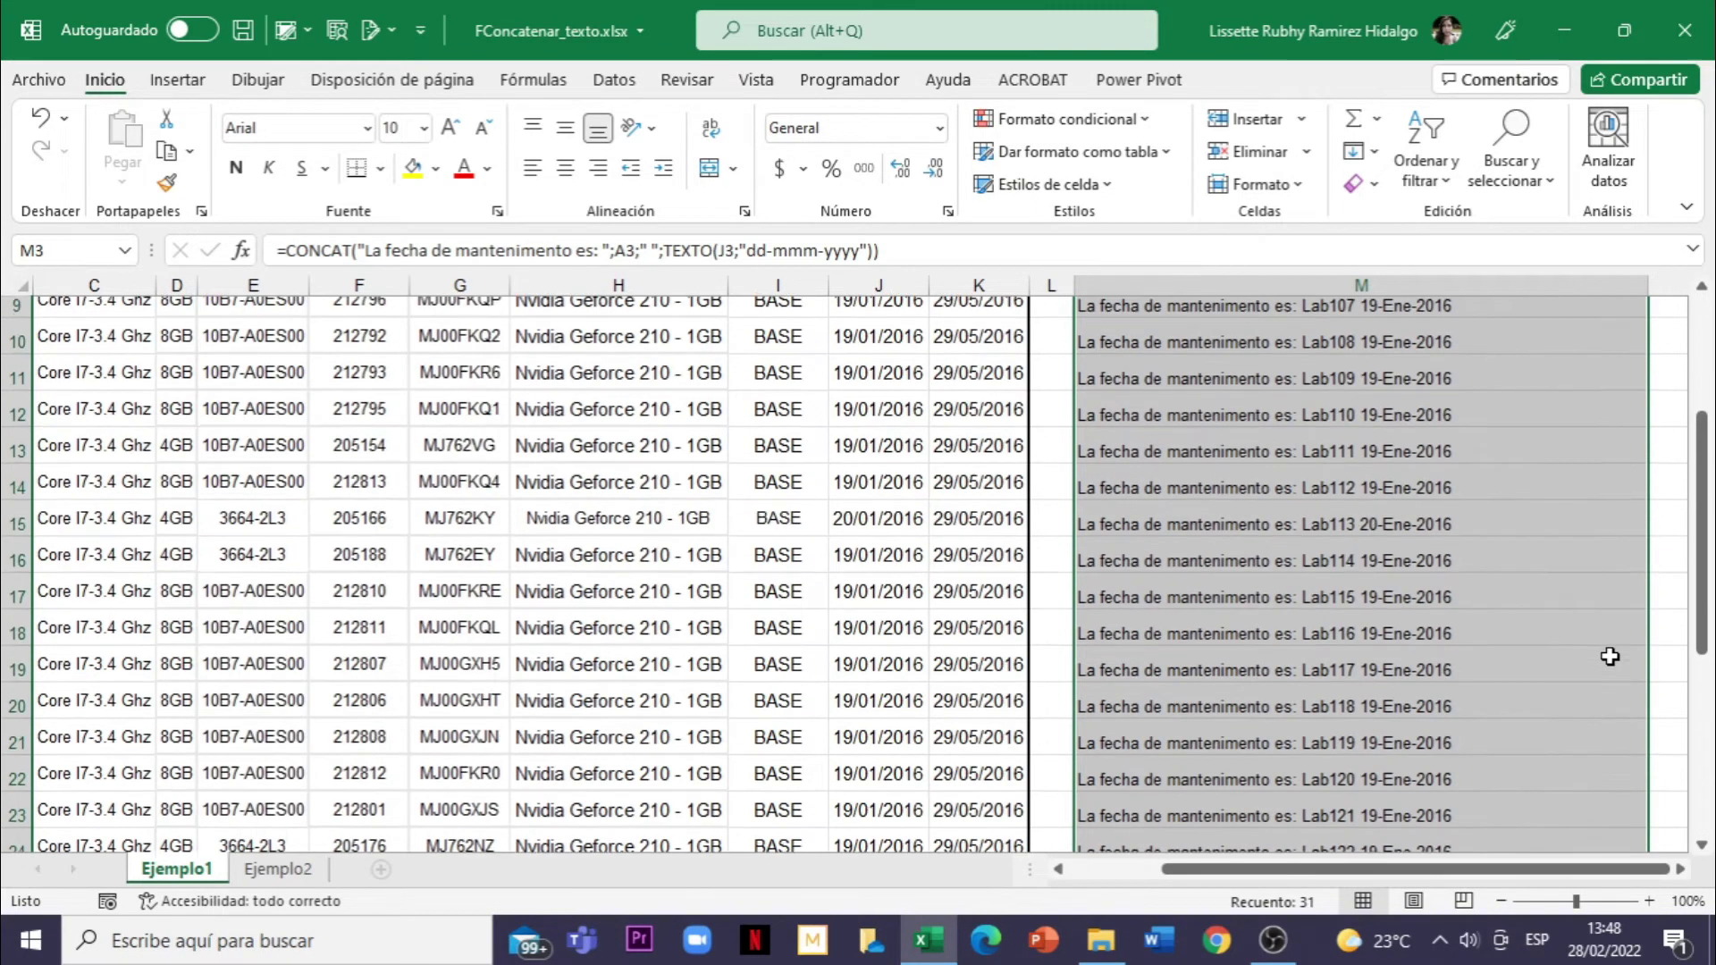
pyautogui.scroll(4, 1609, 659)
pyautogui.click(1452, 586)
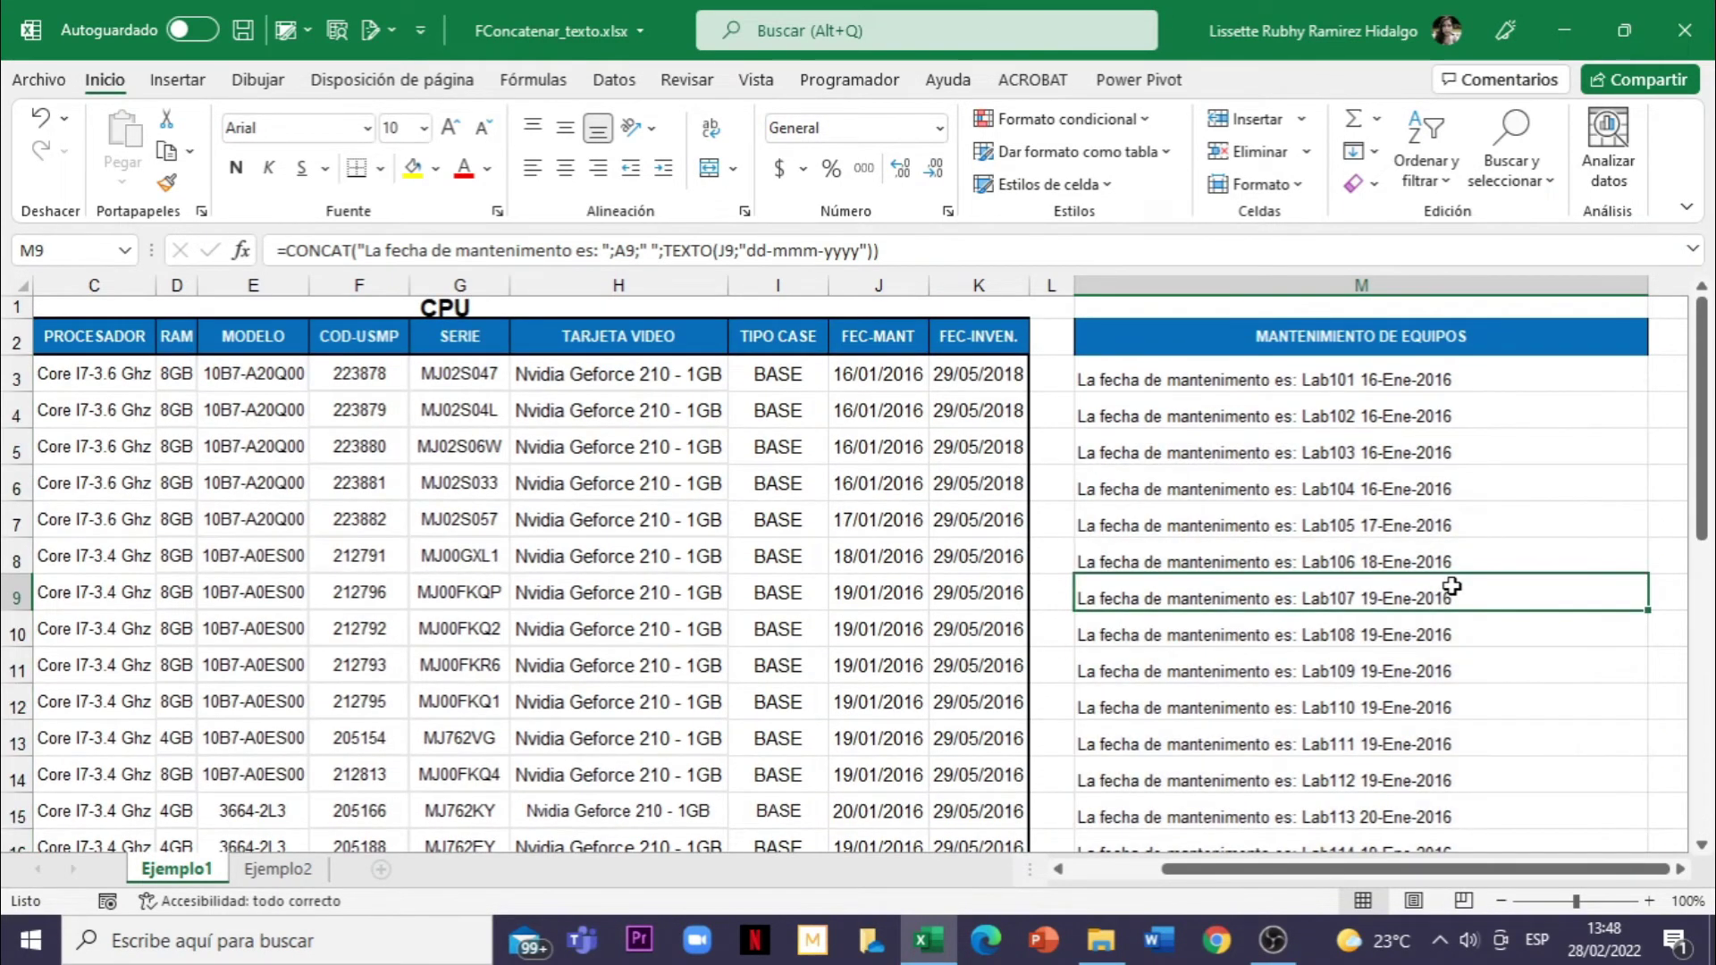
pyautogui.click(1453, 723)
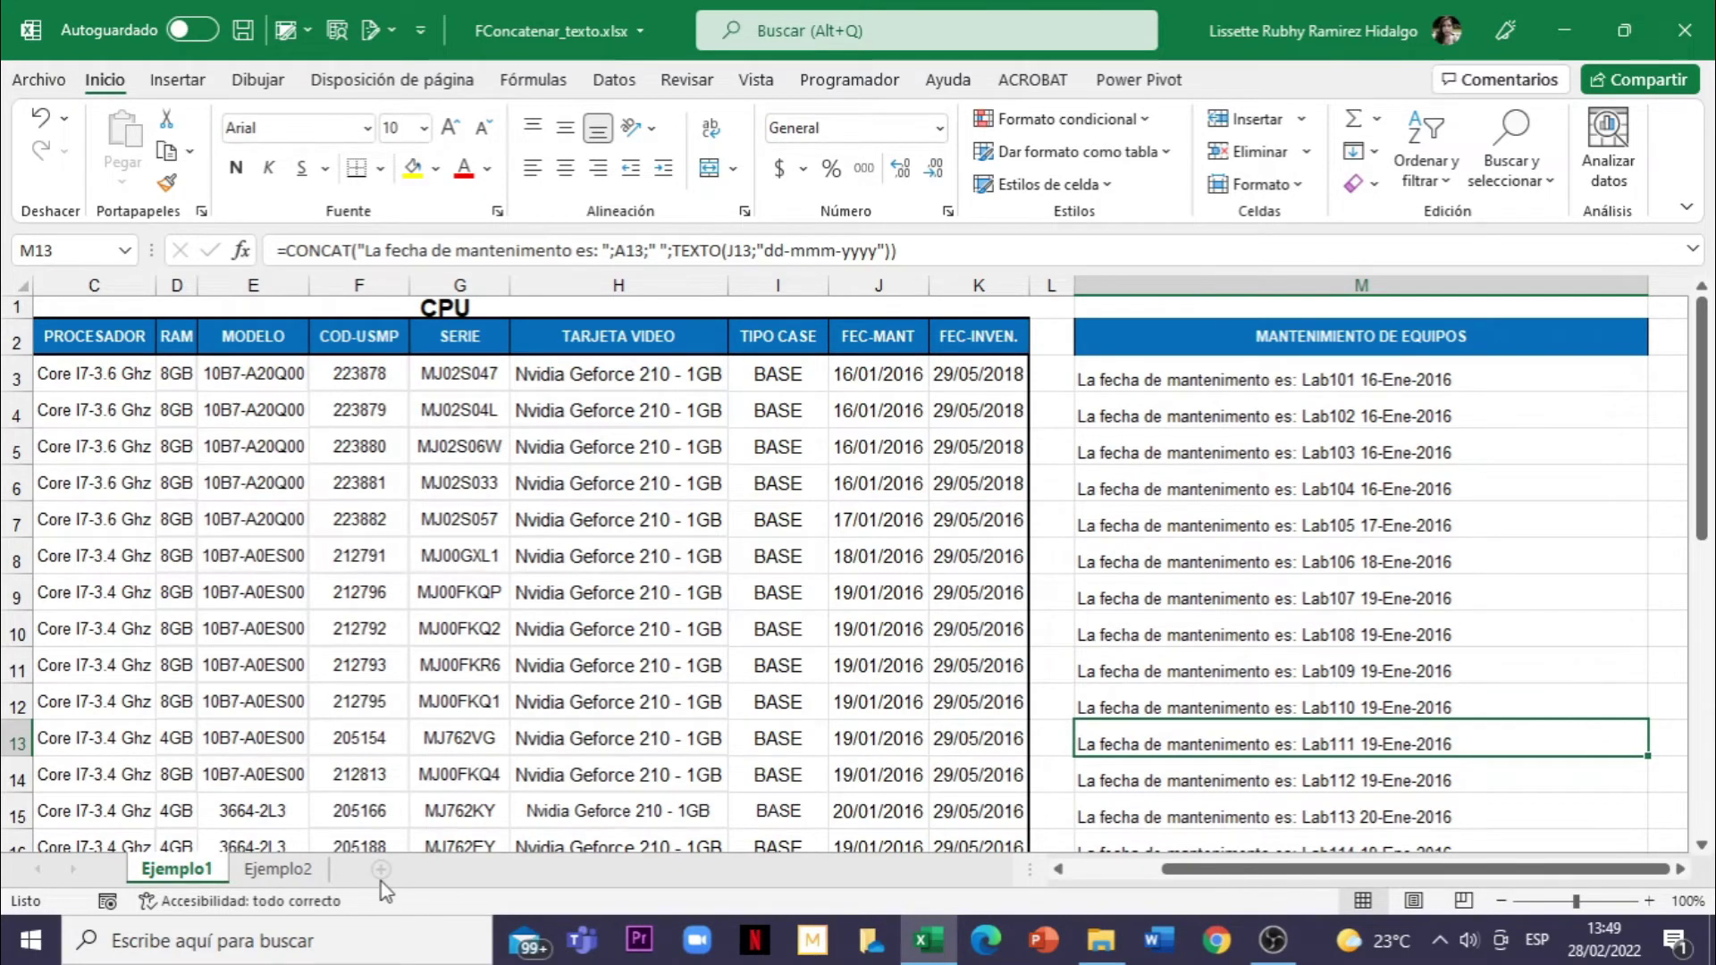
pyautogui.click(262, 872)
# Select F2 on Ejemplo2 and insert the CONCAT function
pyautogui.click(798, 564)
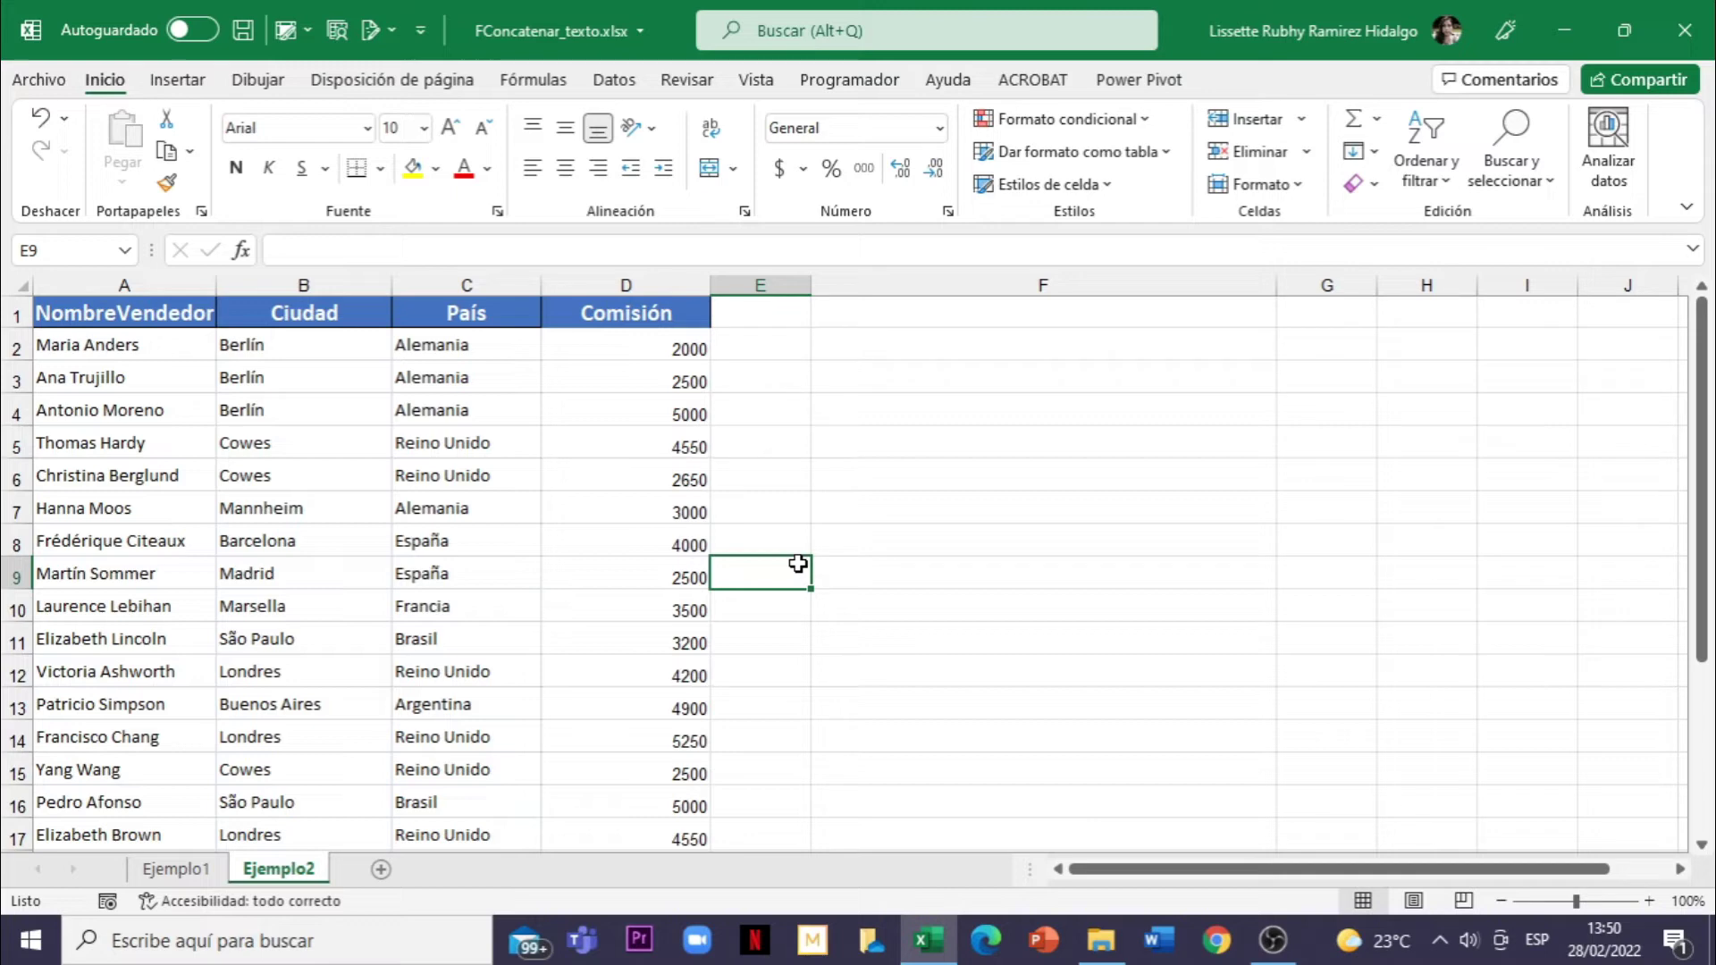
pyautogui.click(929, 356)
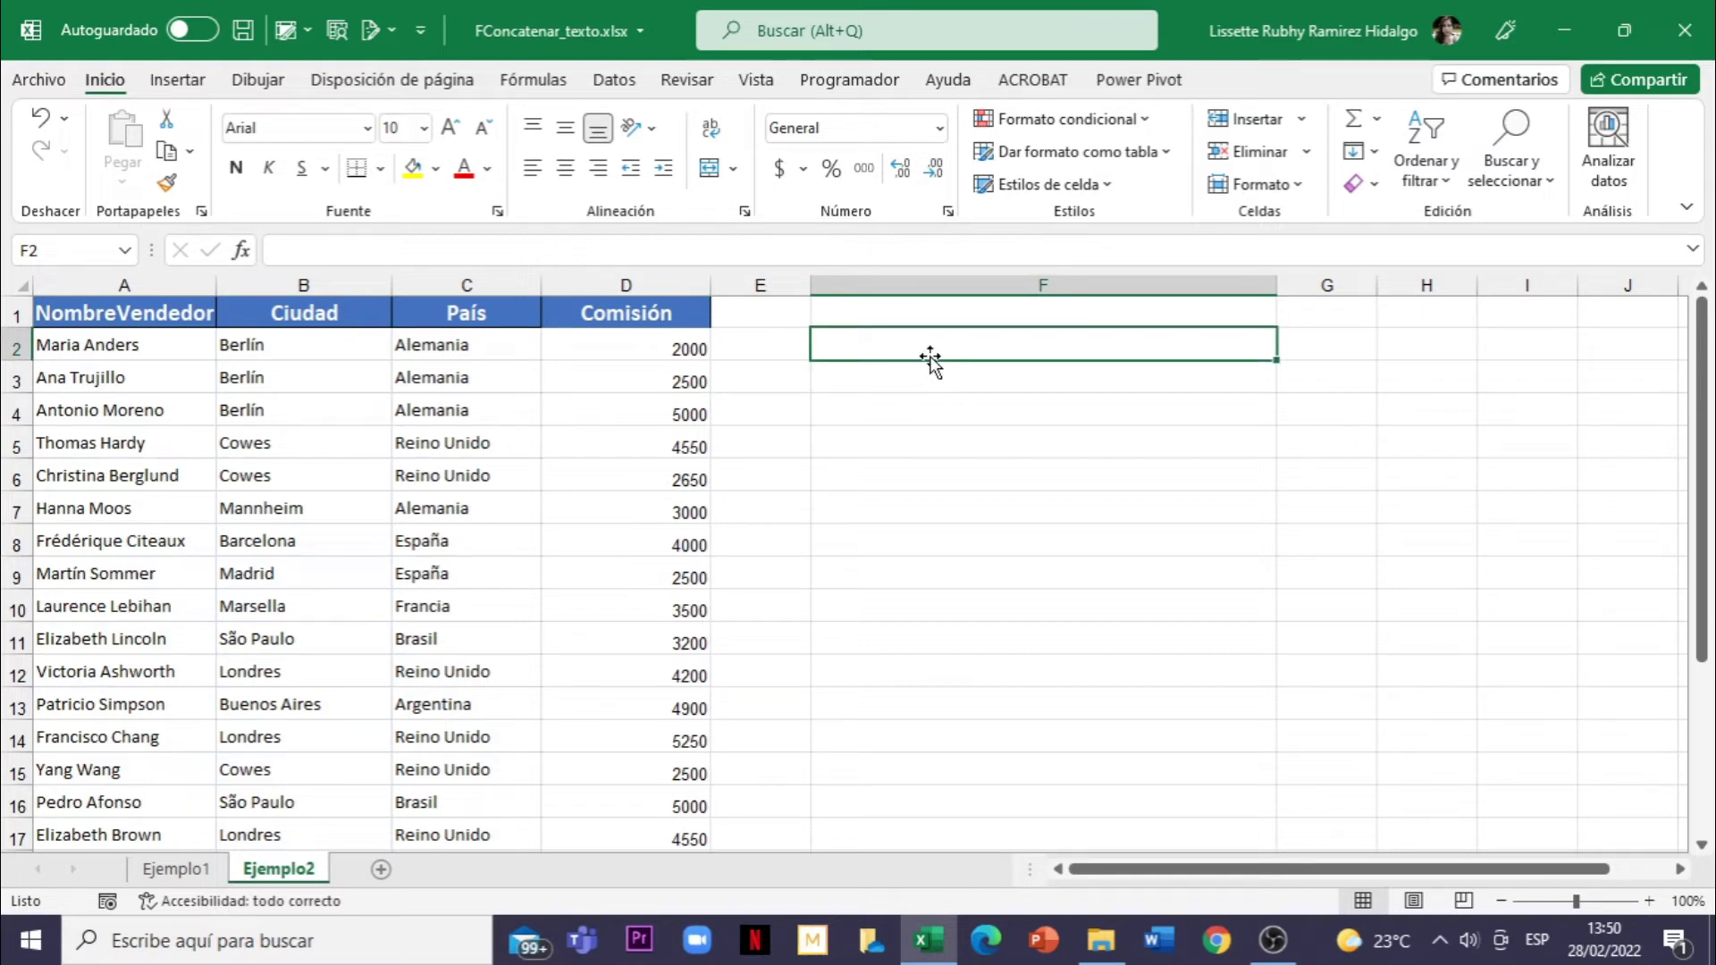
pyautogui.click(241, 250)
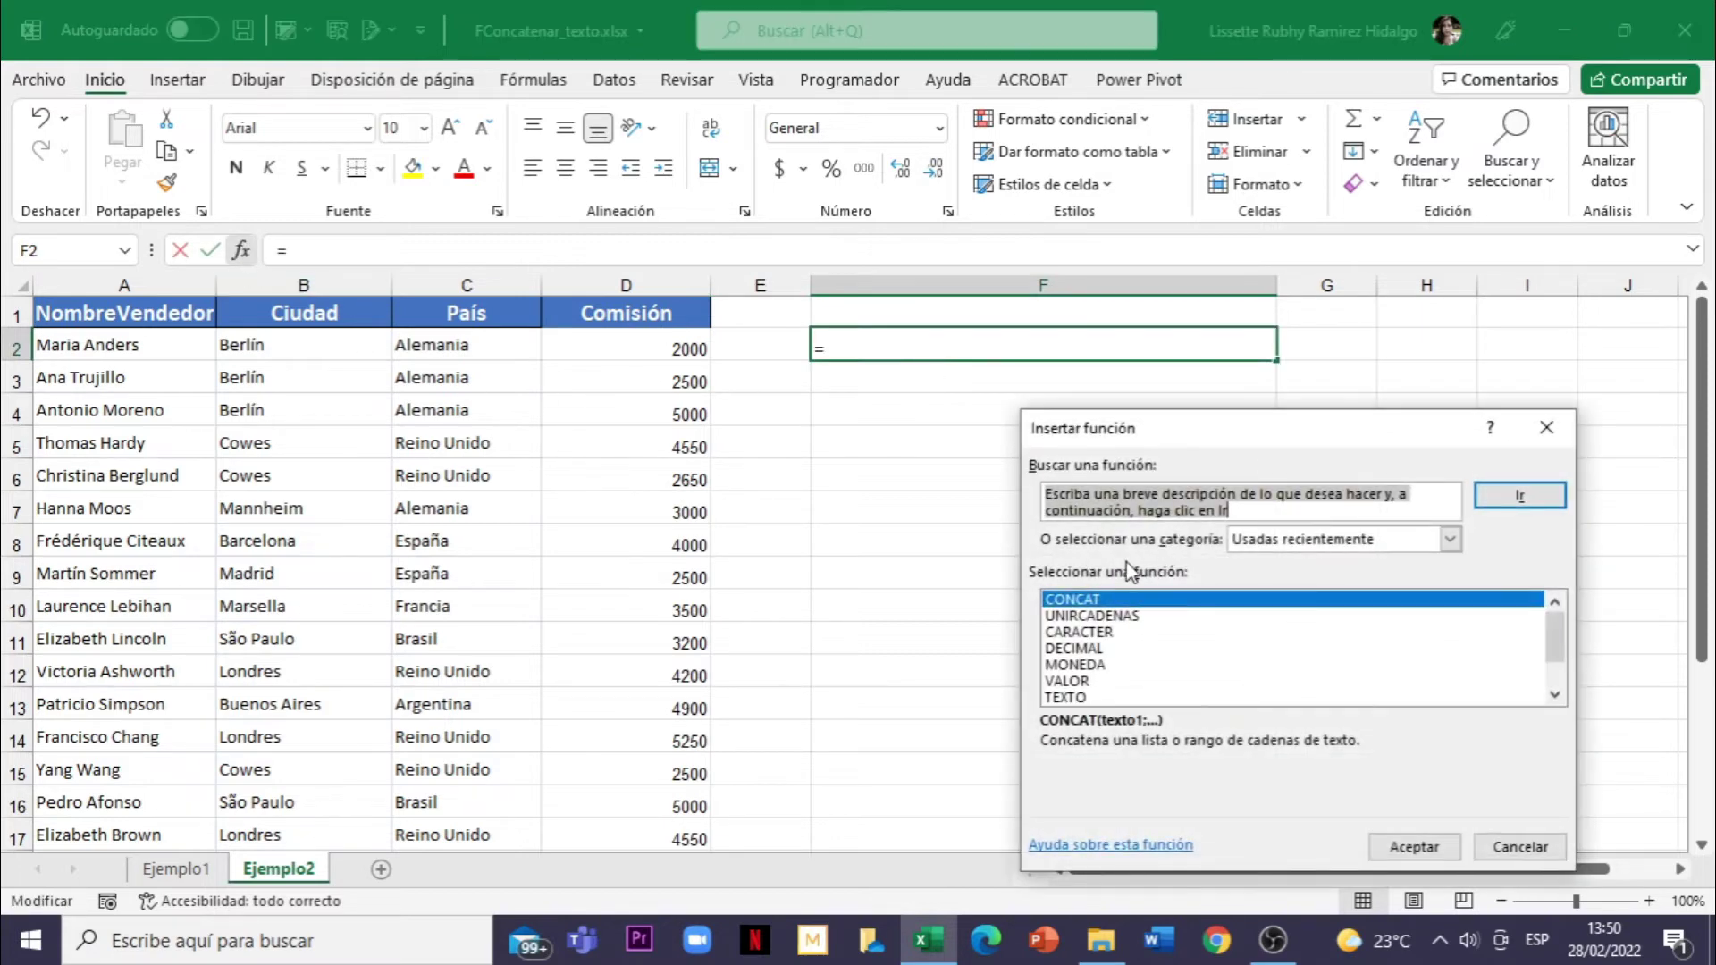
pyautogui.doubleClick(1072, 599)
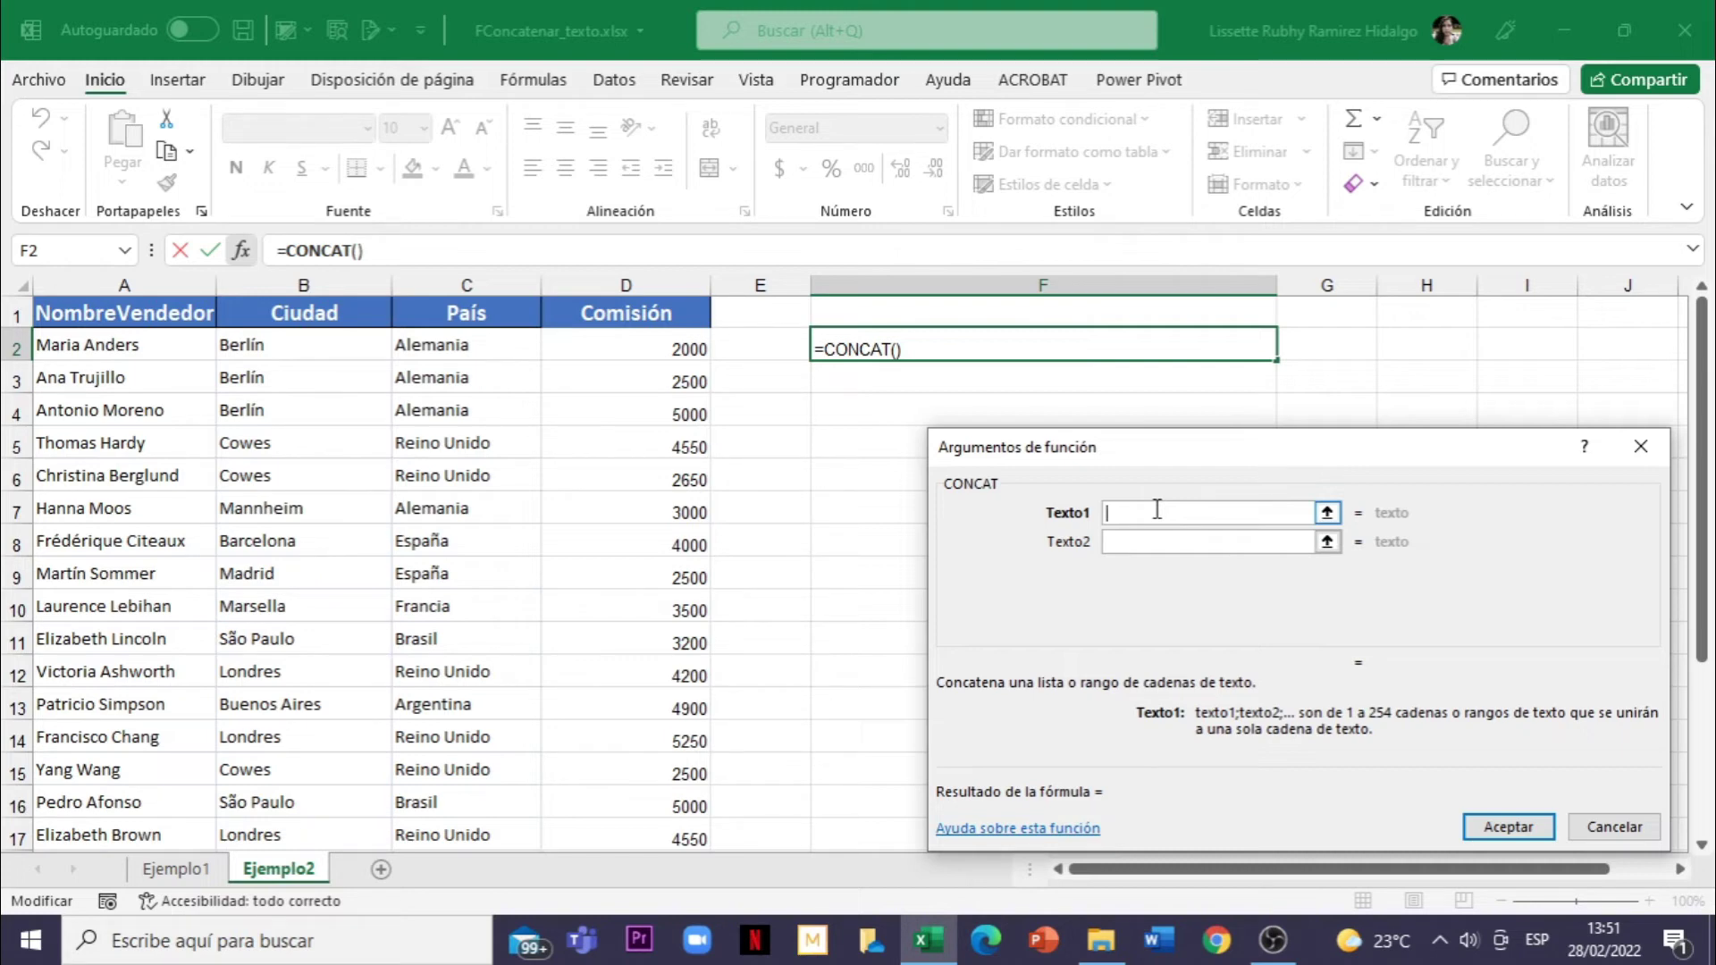
# Set Texto1 to A2 and Texto2 to " tiene una comisión de: "
pyautogui.click(83, 341)
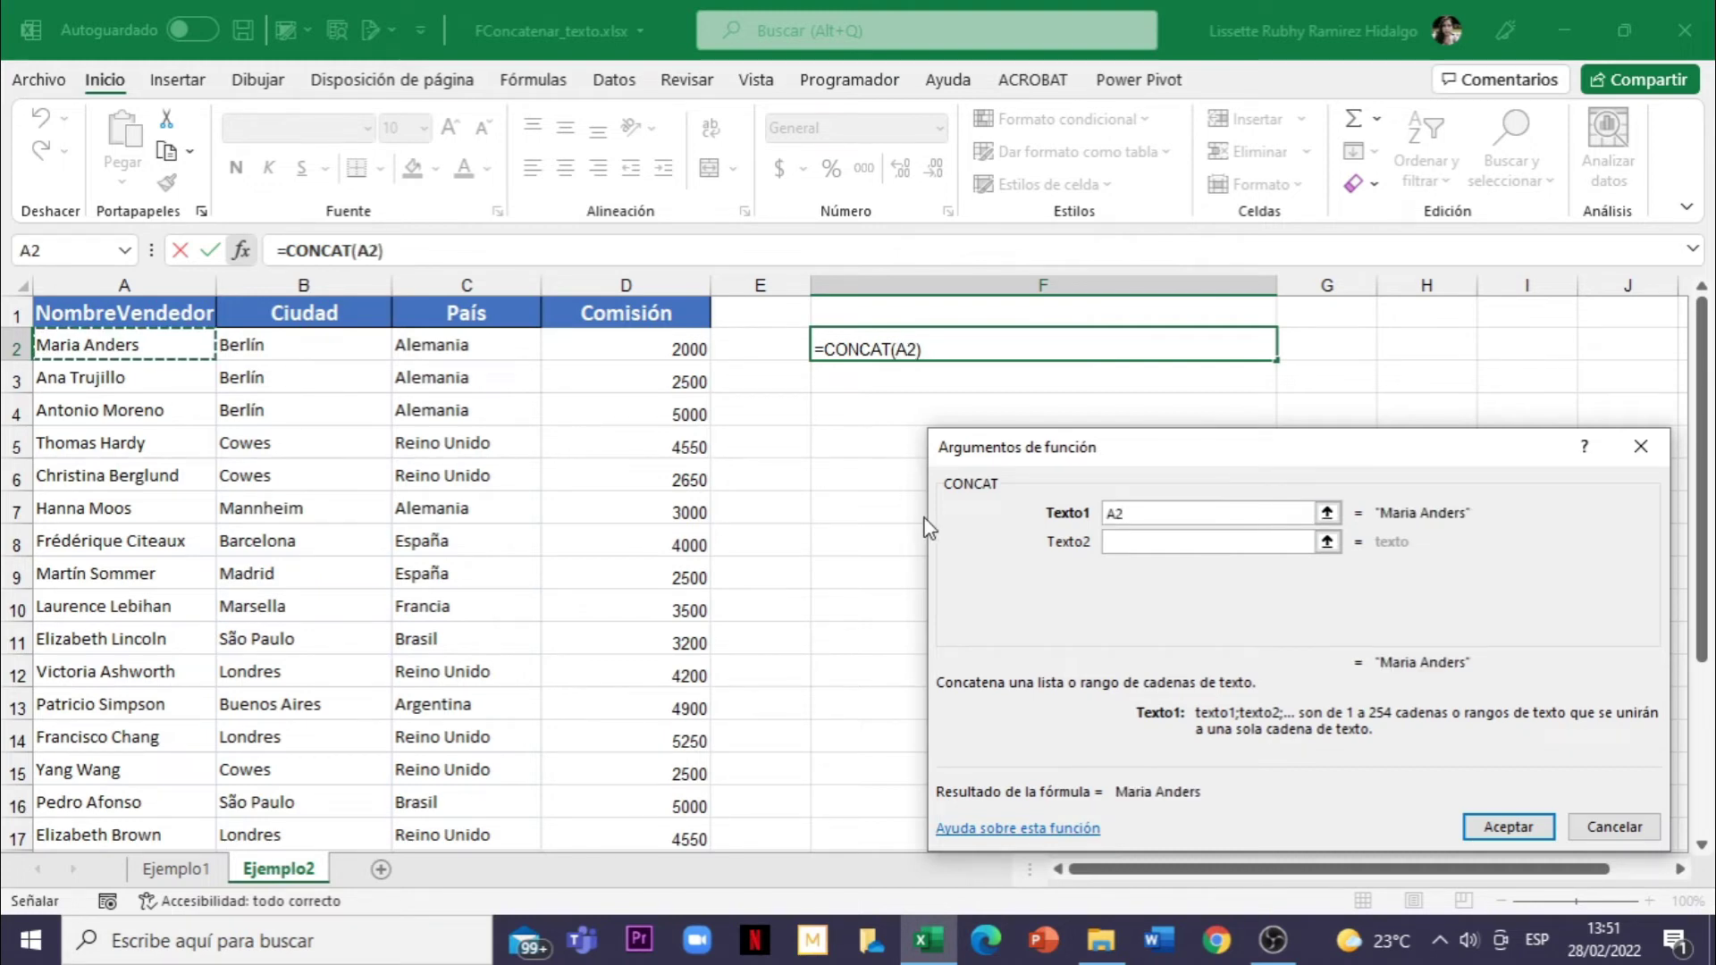
pyautogui.click(1144, 544)
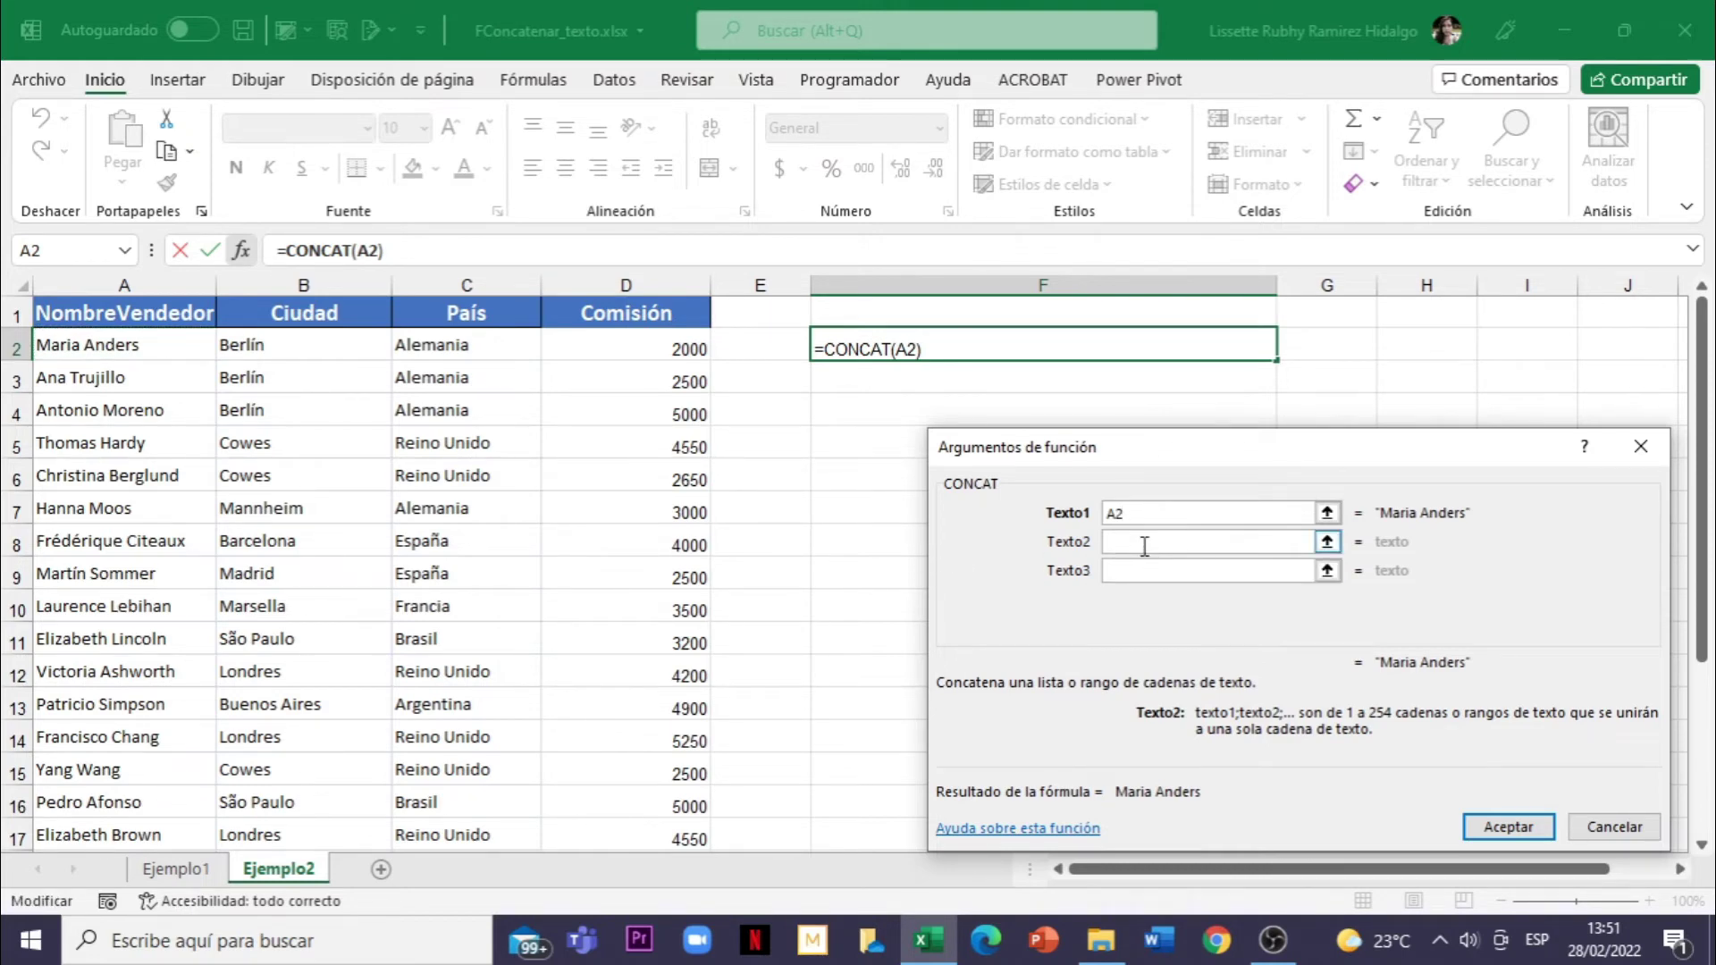
pyautogui.write('"')
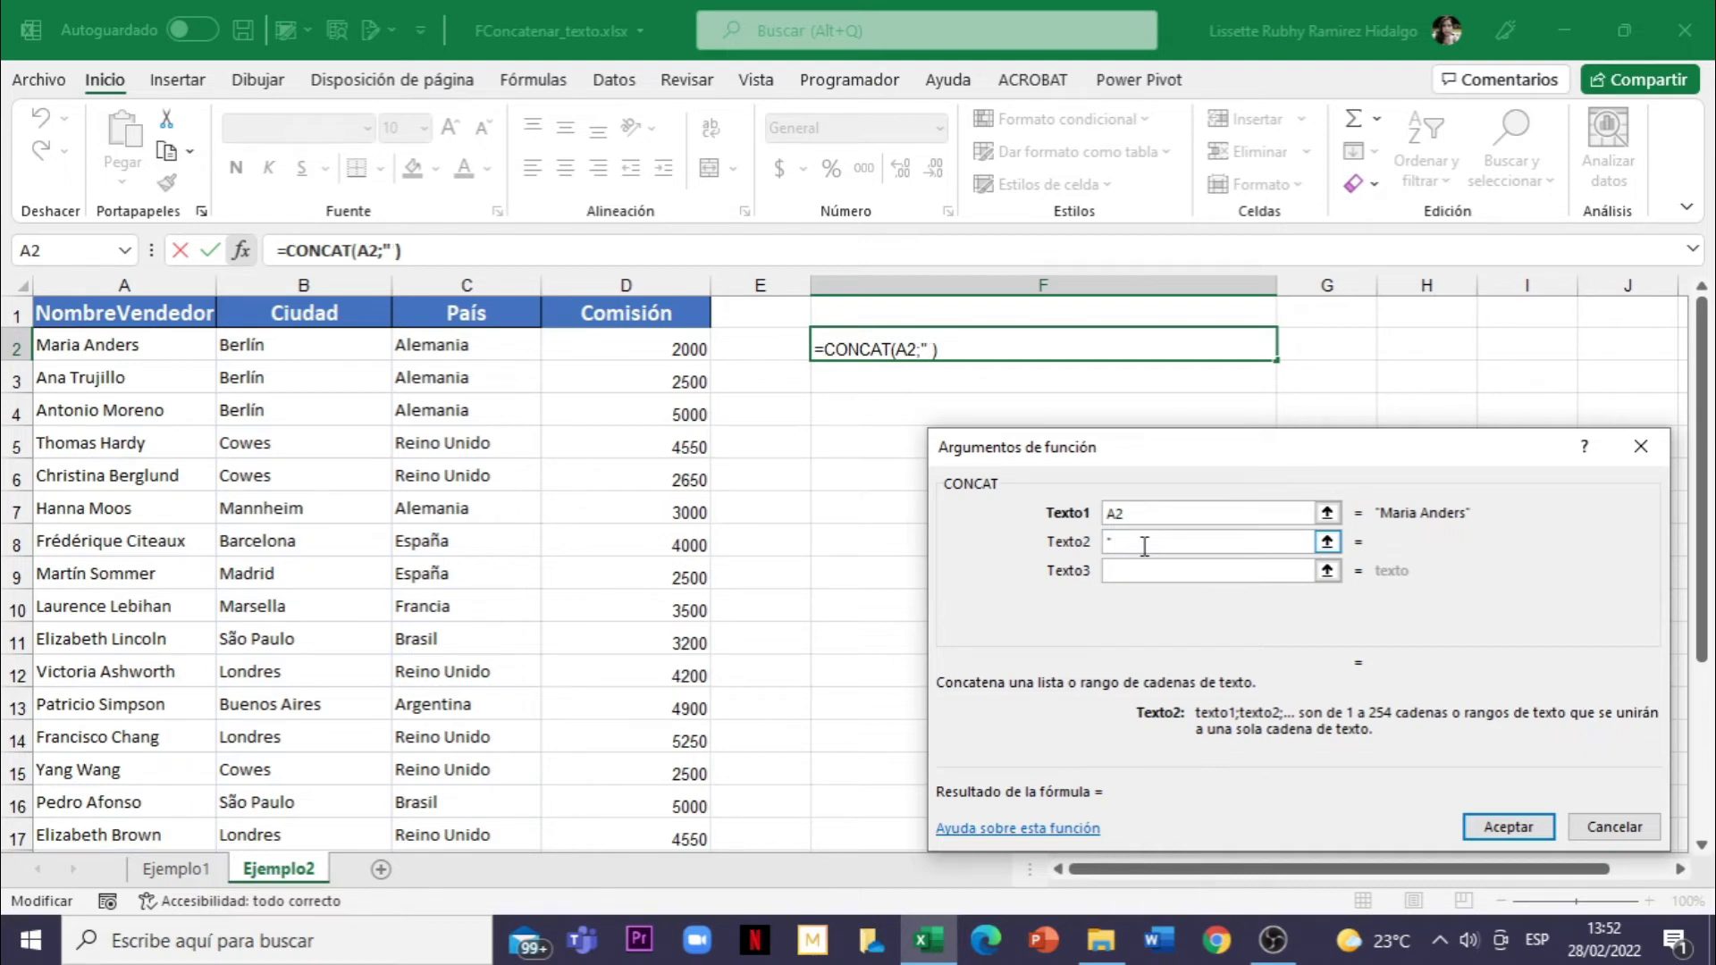
pyautogui.write('tiene')
pyautogui.write(' una comisi')
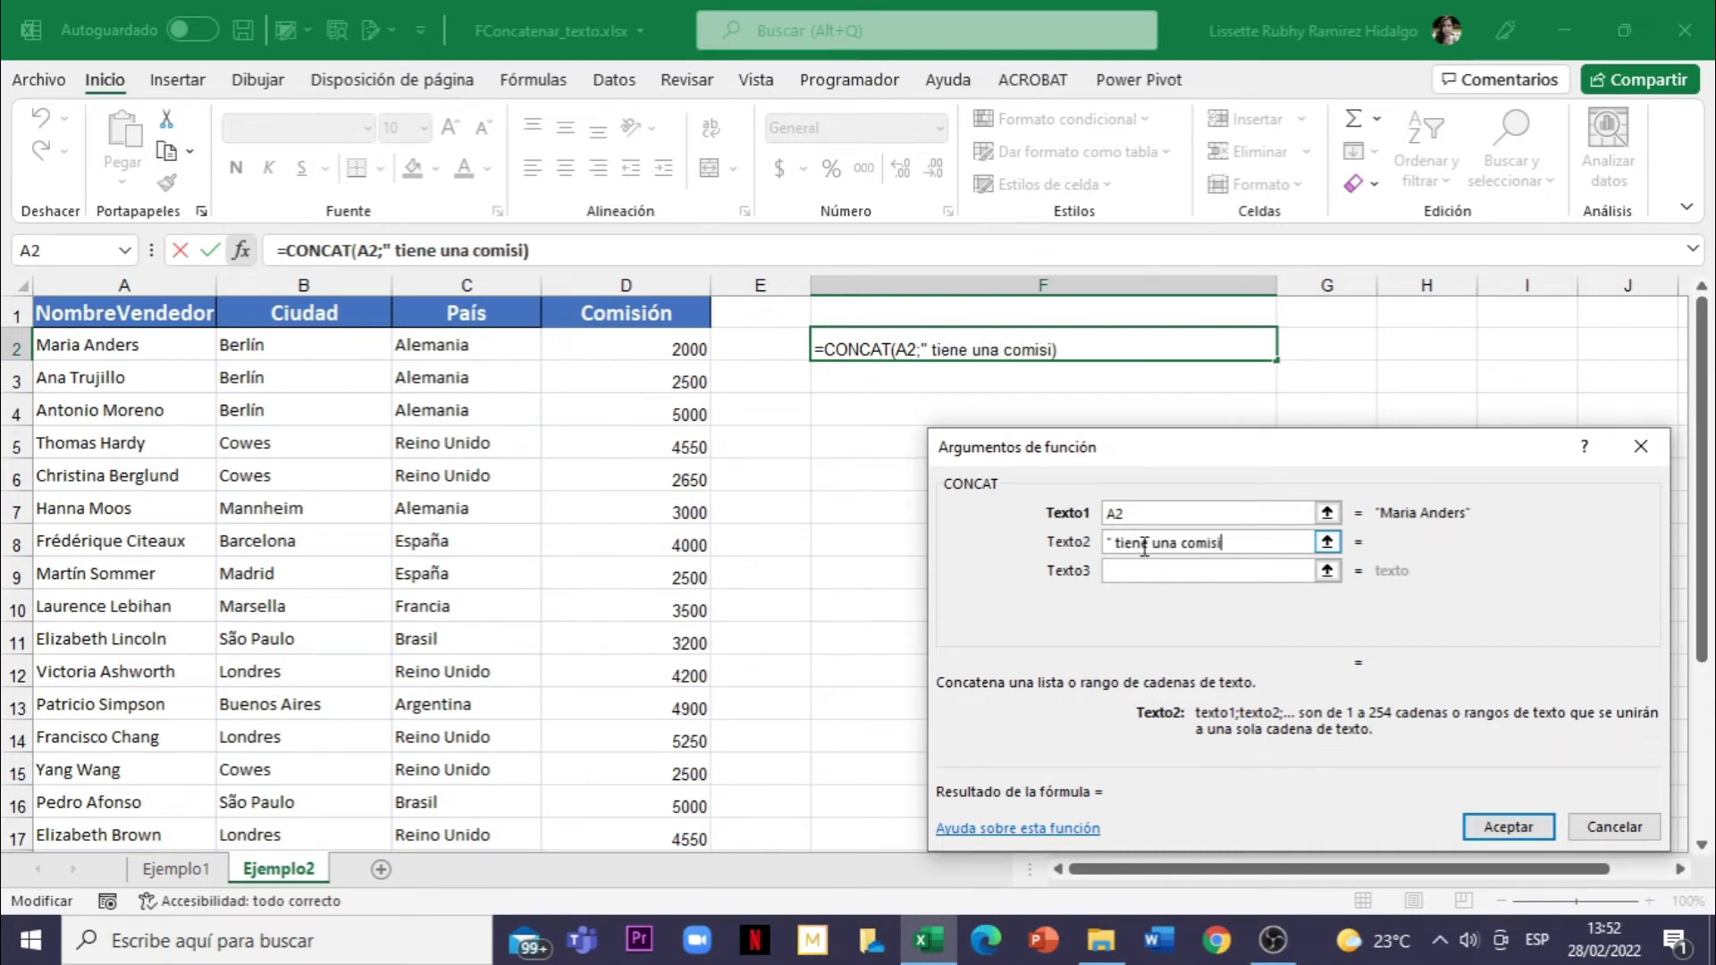
pyautogui.write('ón')
pyautogui.write(' de:')
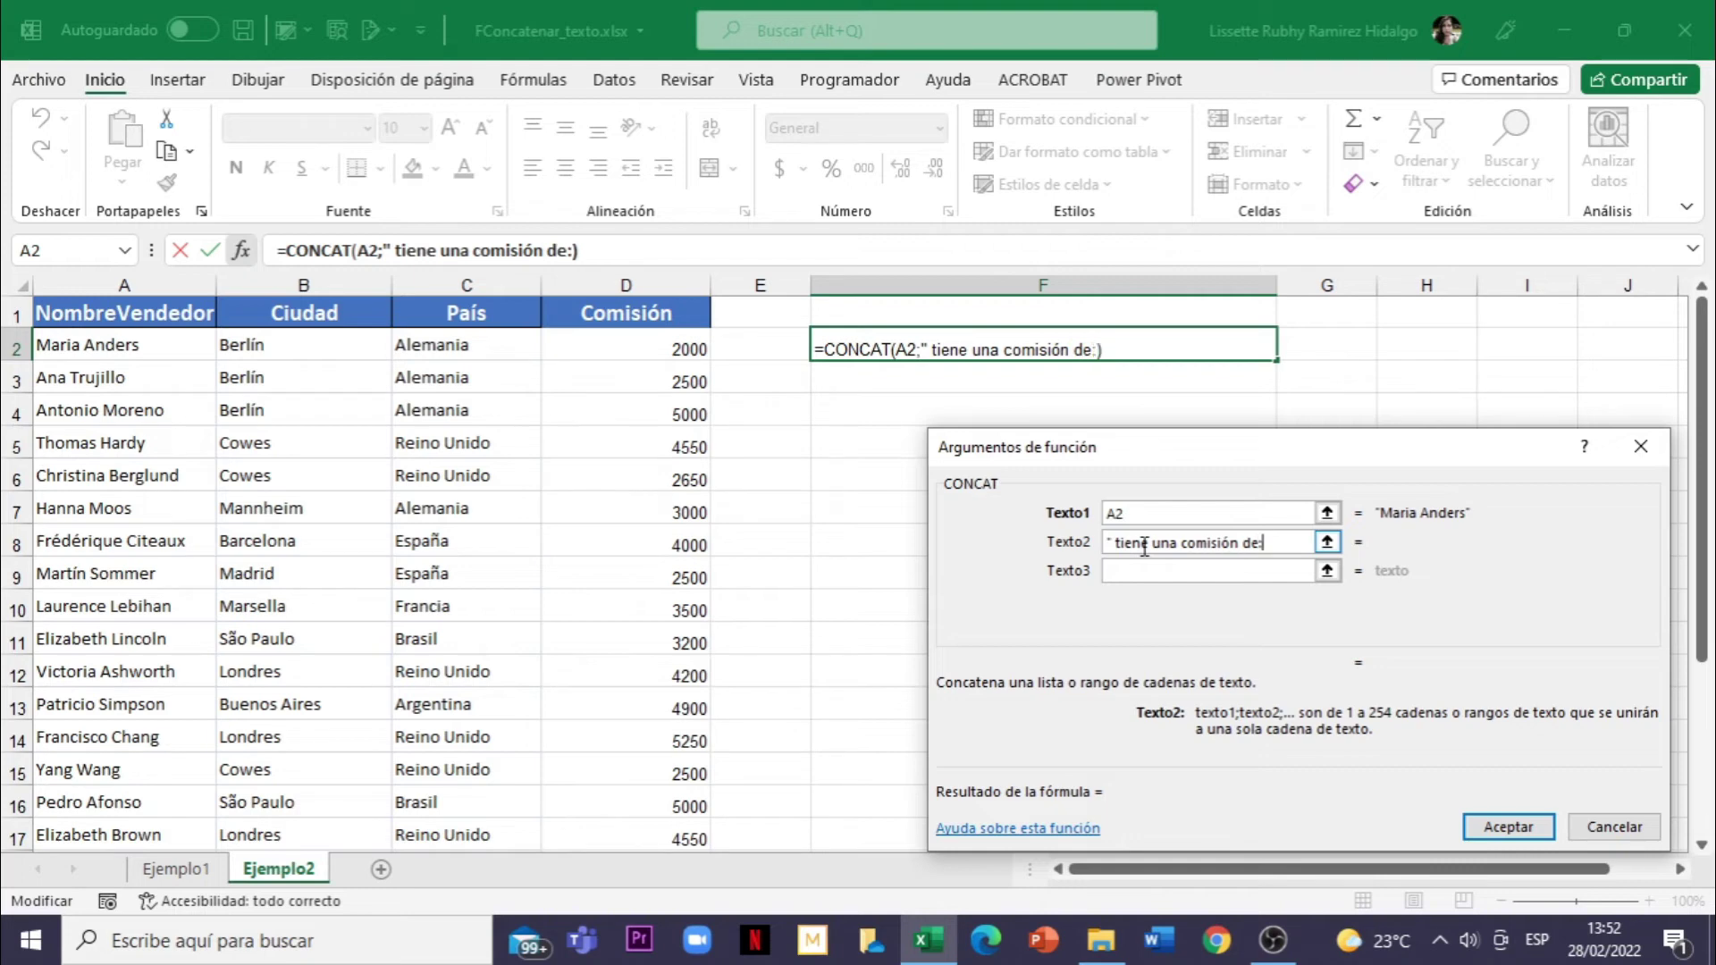
pyautogui.write(' "')
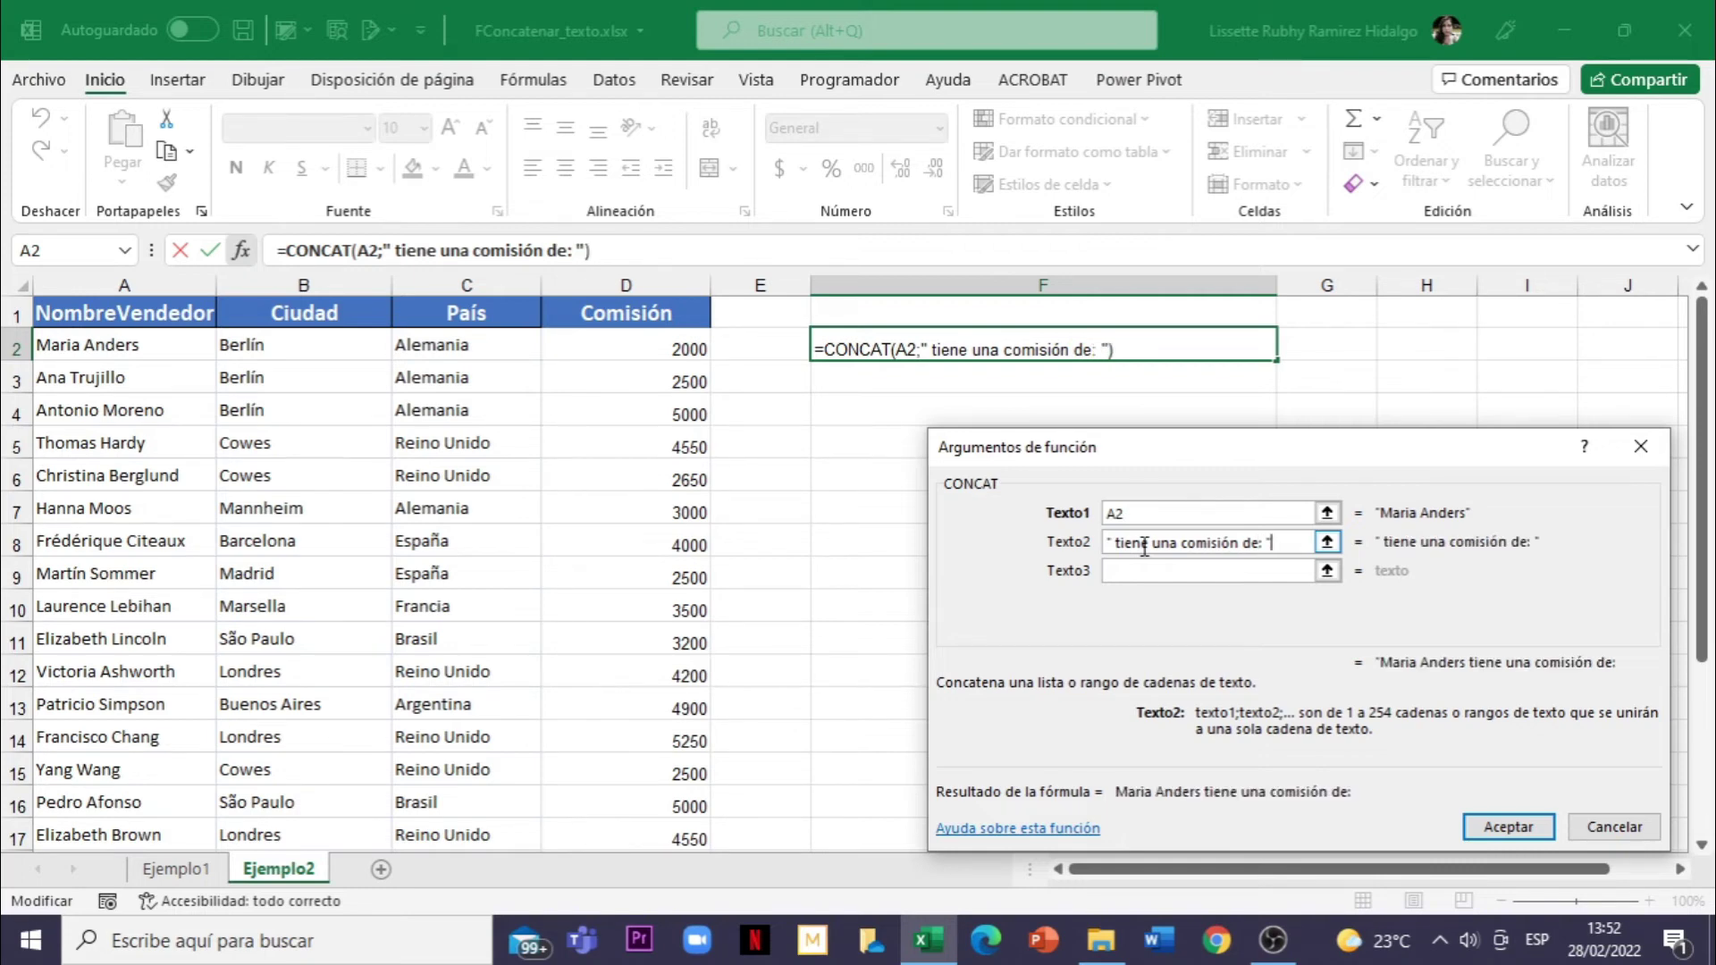
pyautogui.click(1116, 572)
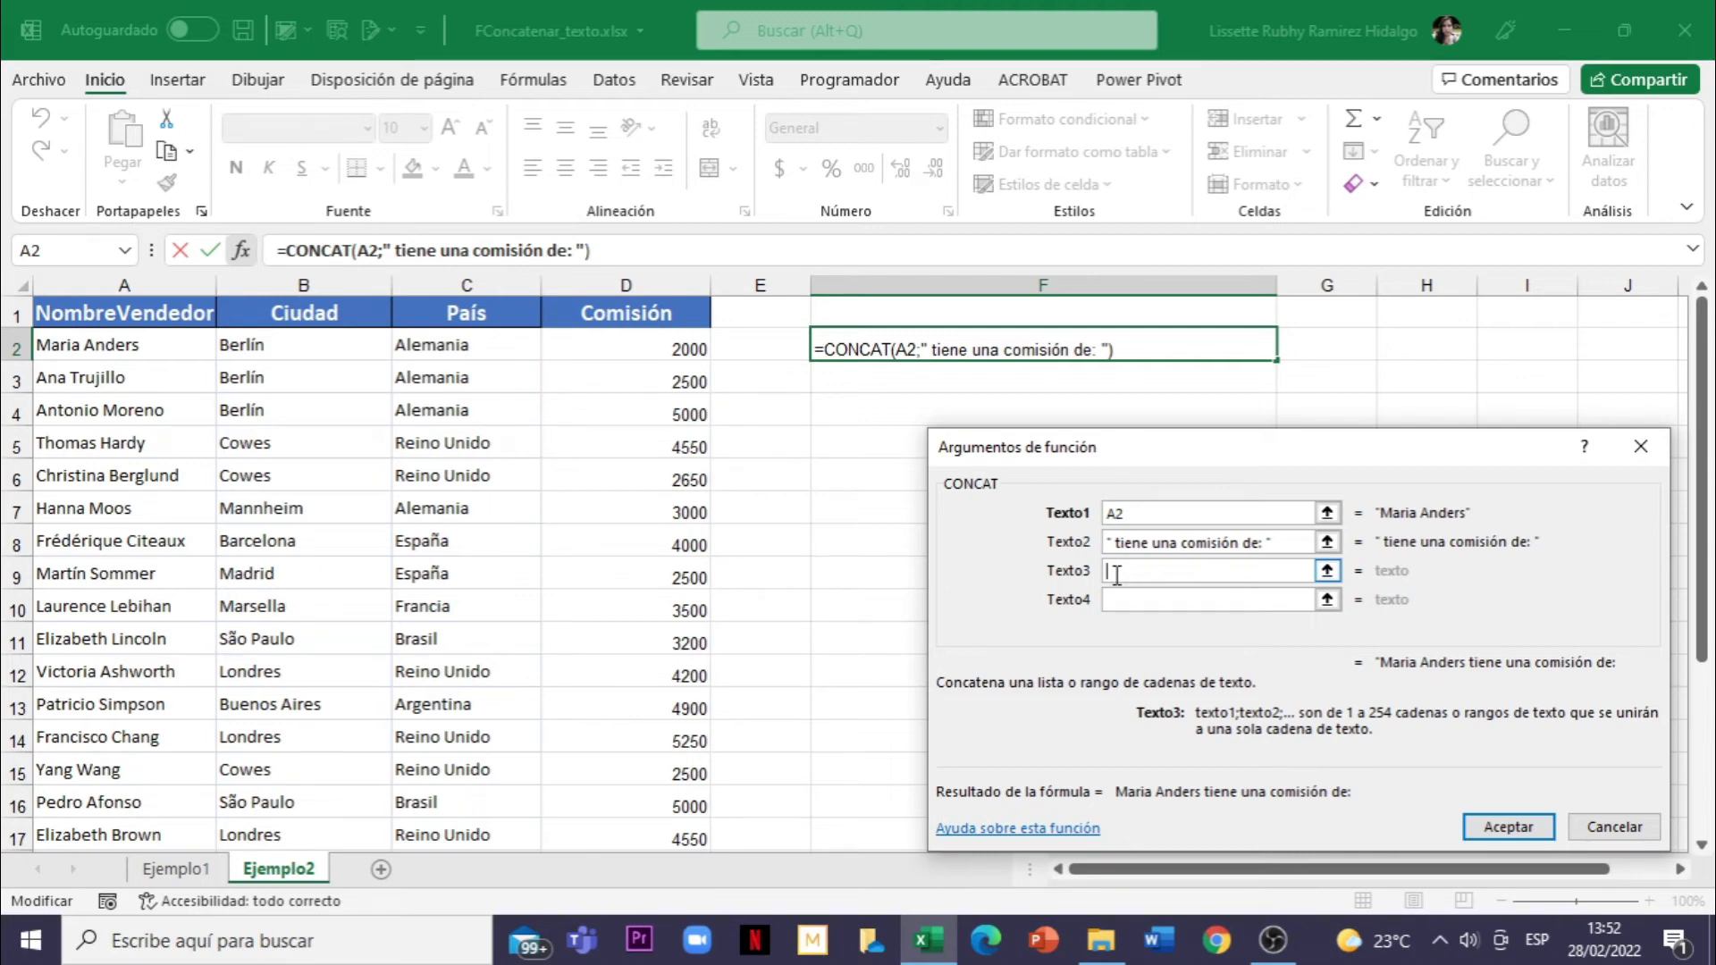
# Add TEXTO(D2;"$ #,##0") as Texto3 and confirm, so F2 ends with "$ 2,000"
pyautogui.write('Tex')
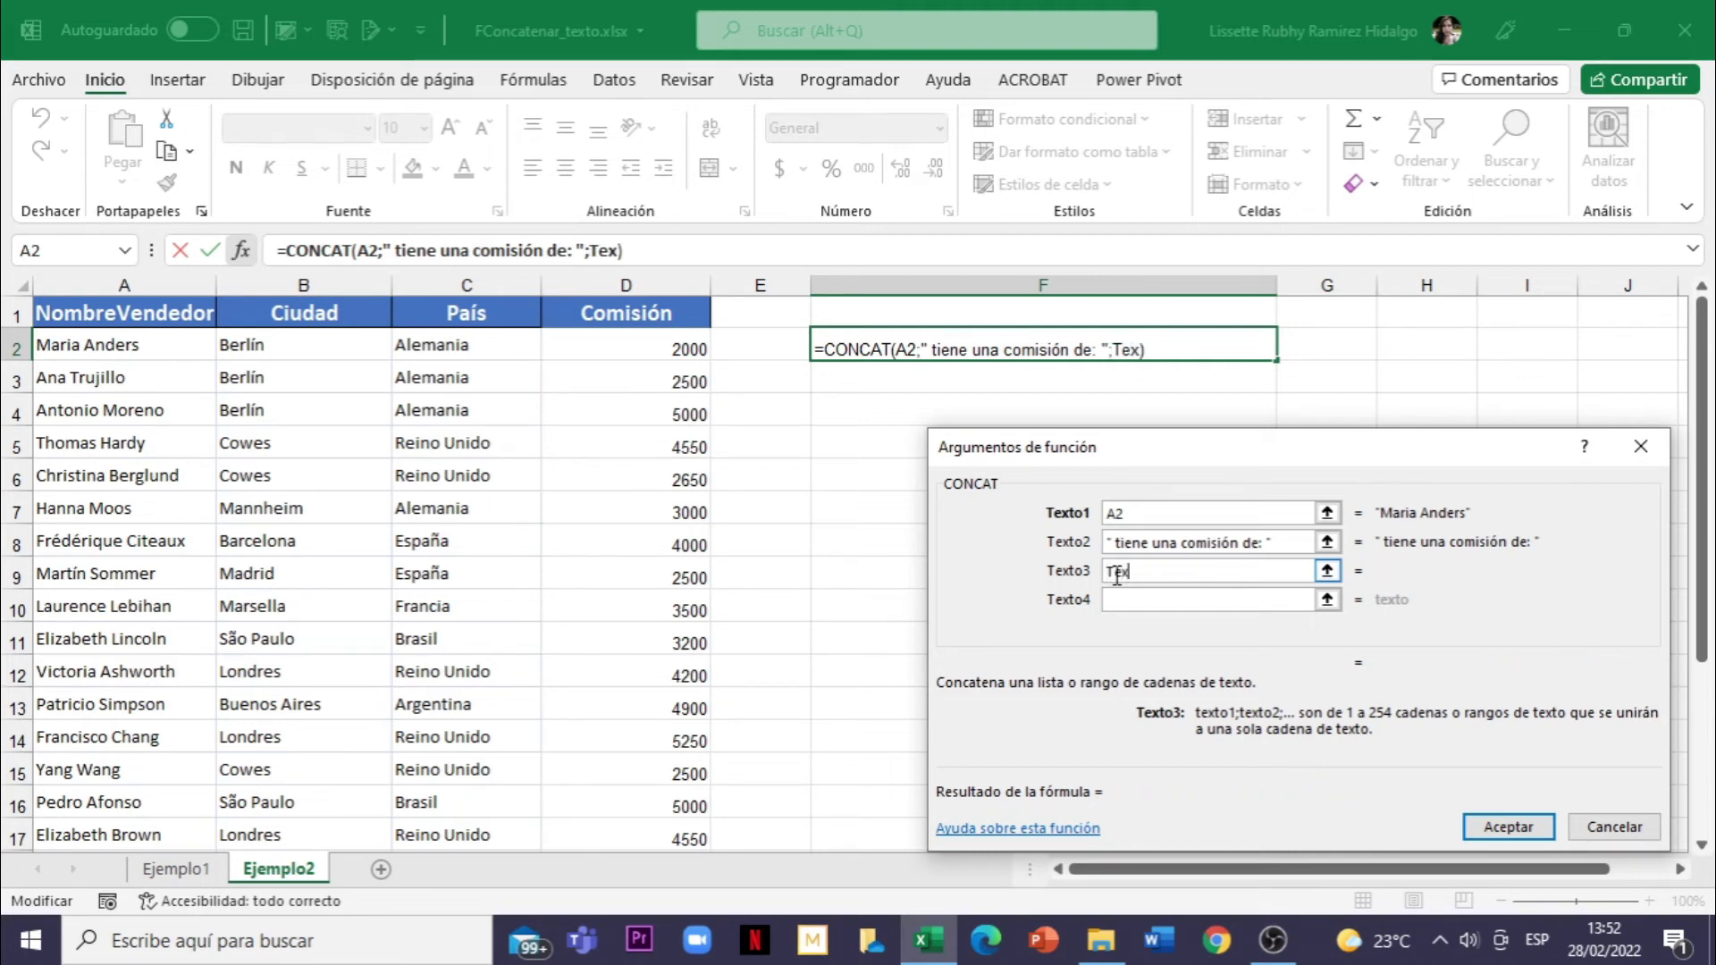
pyautogui.write('to')
pyautogui.write('(')
pyautogui.click(646, 350)
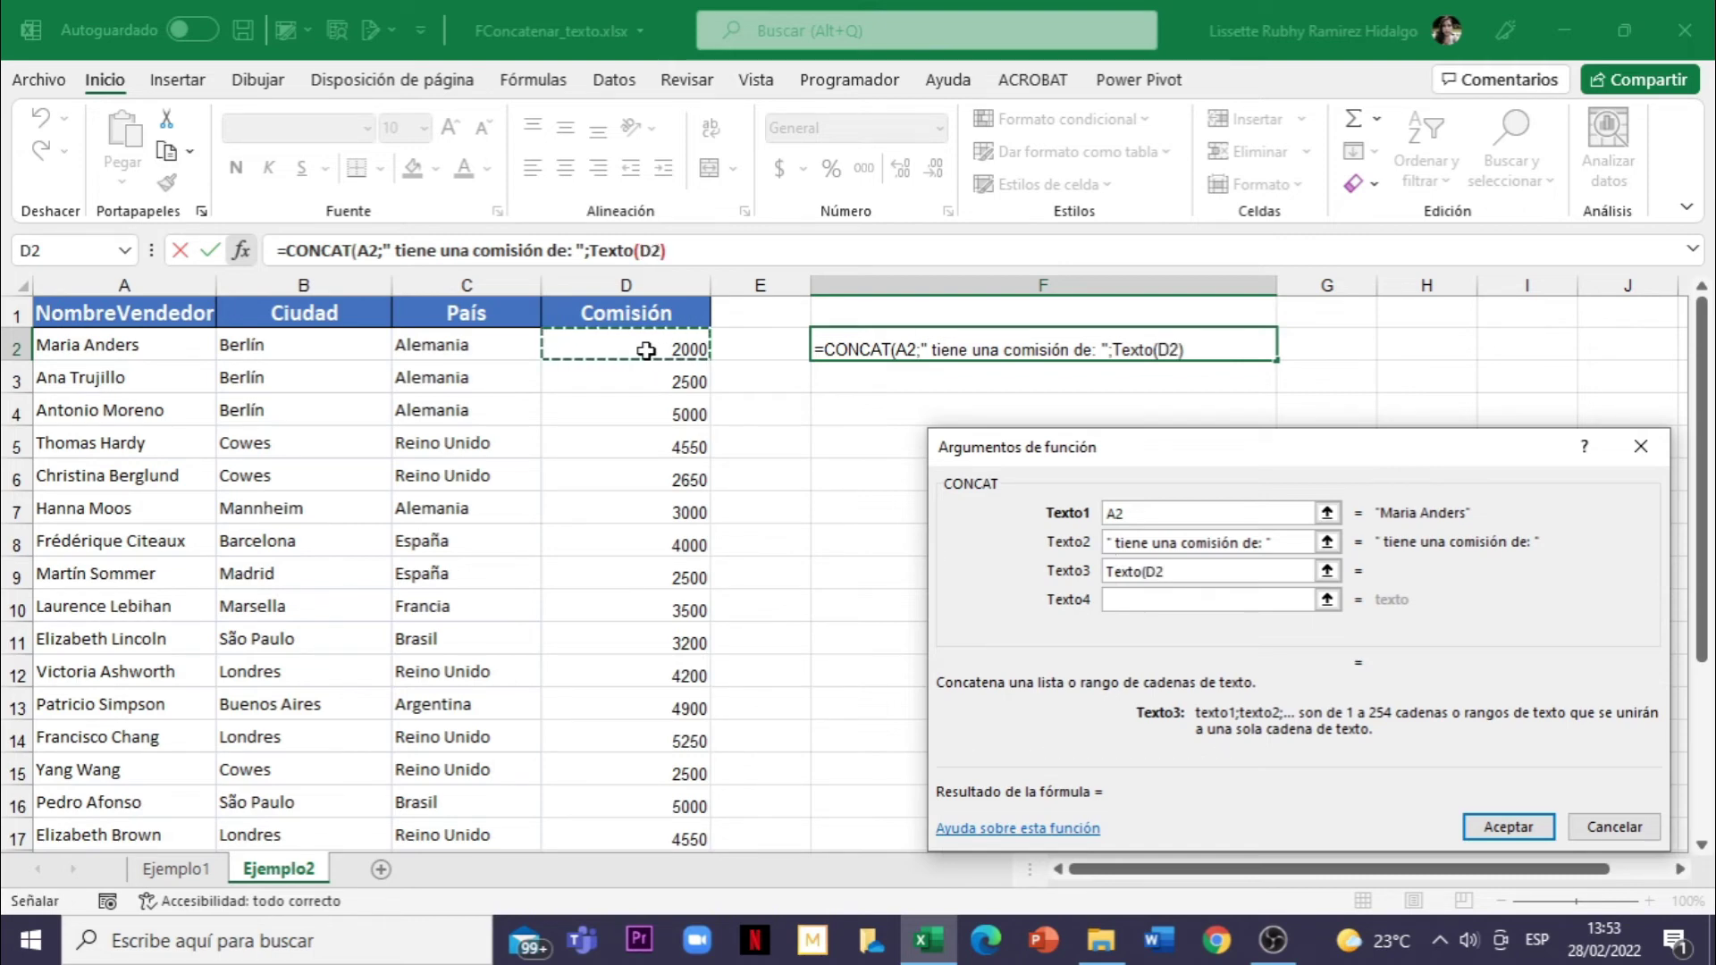
pyautogui.write(';')
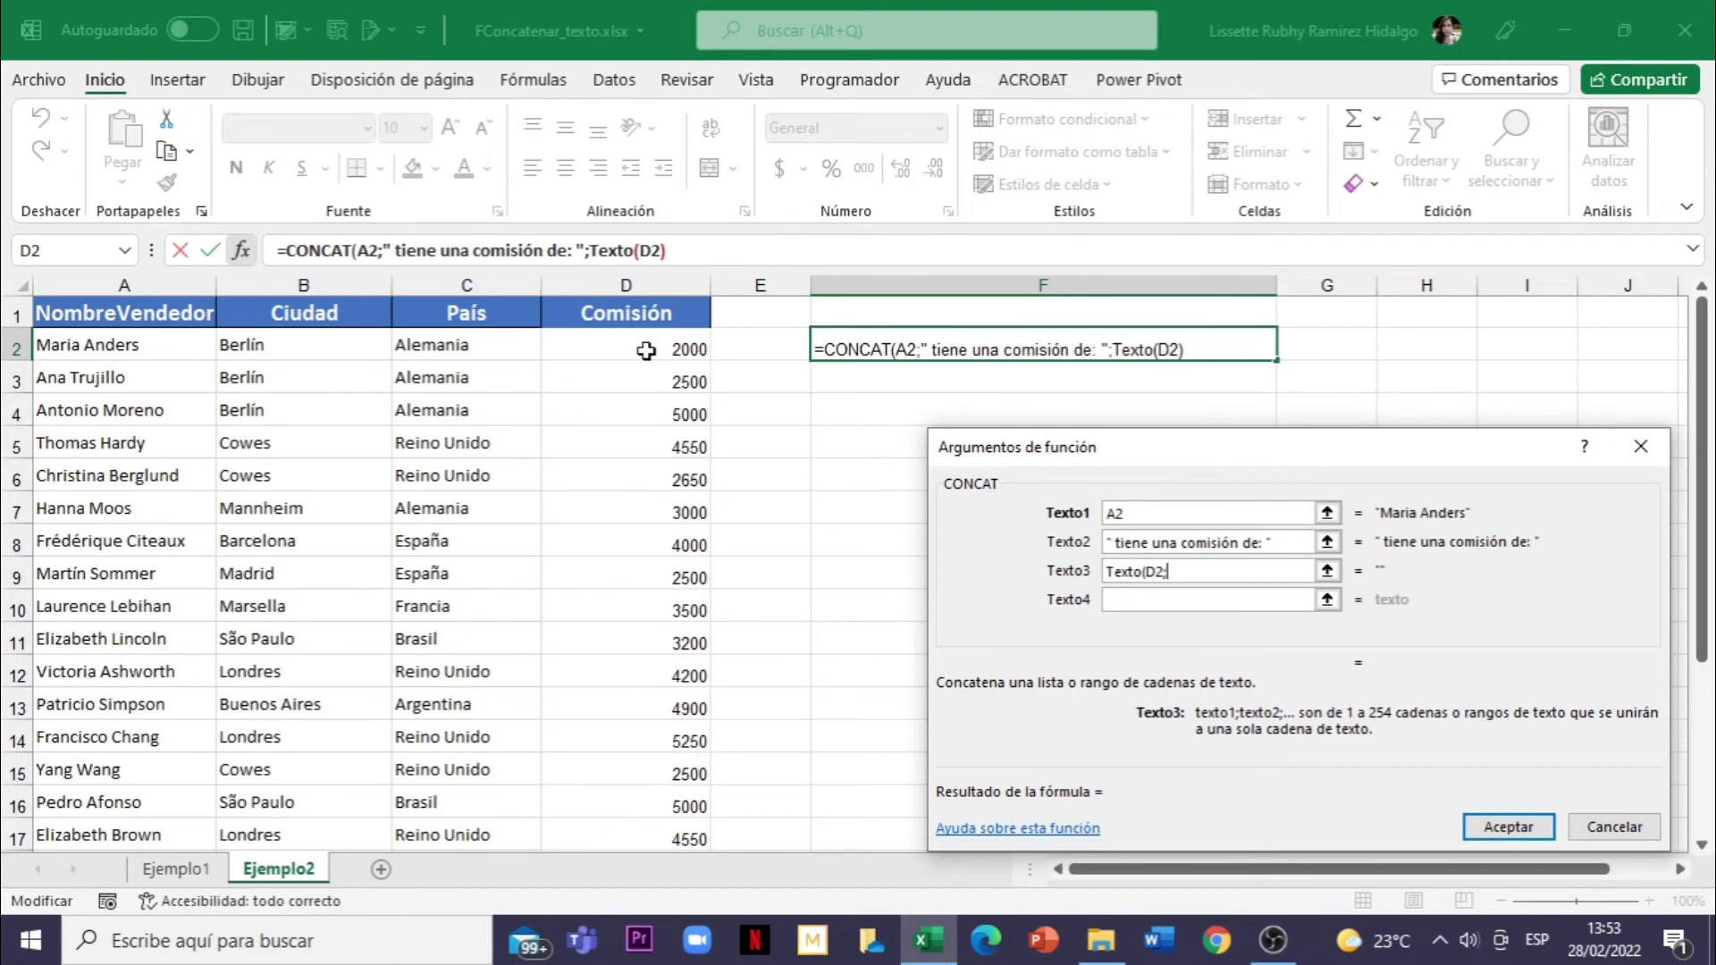
pyautogui.write('"')
pyautogui.write('$')
pyautogui.write(' #')
pyautogui.write(',')
pyautogui.write('##')
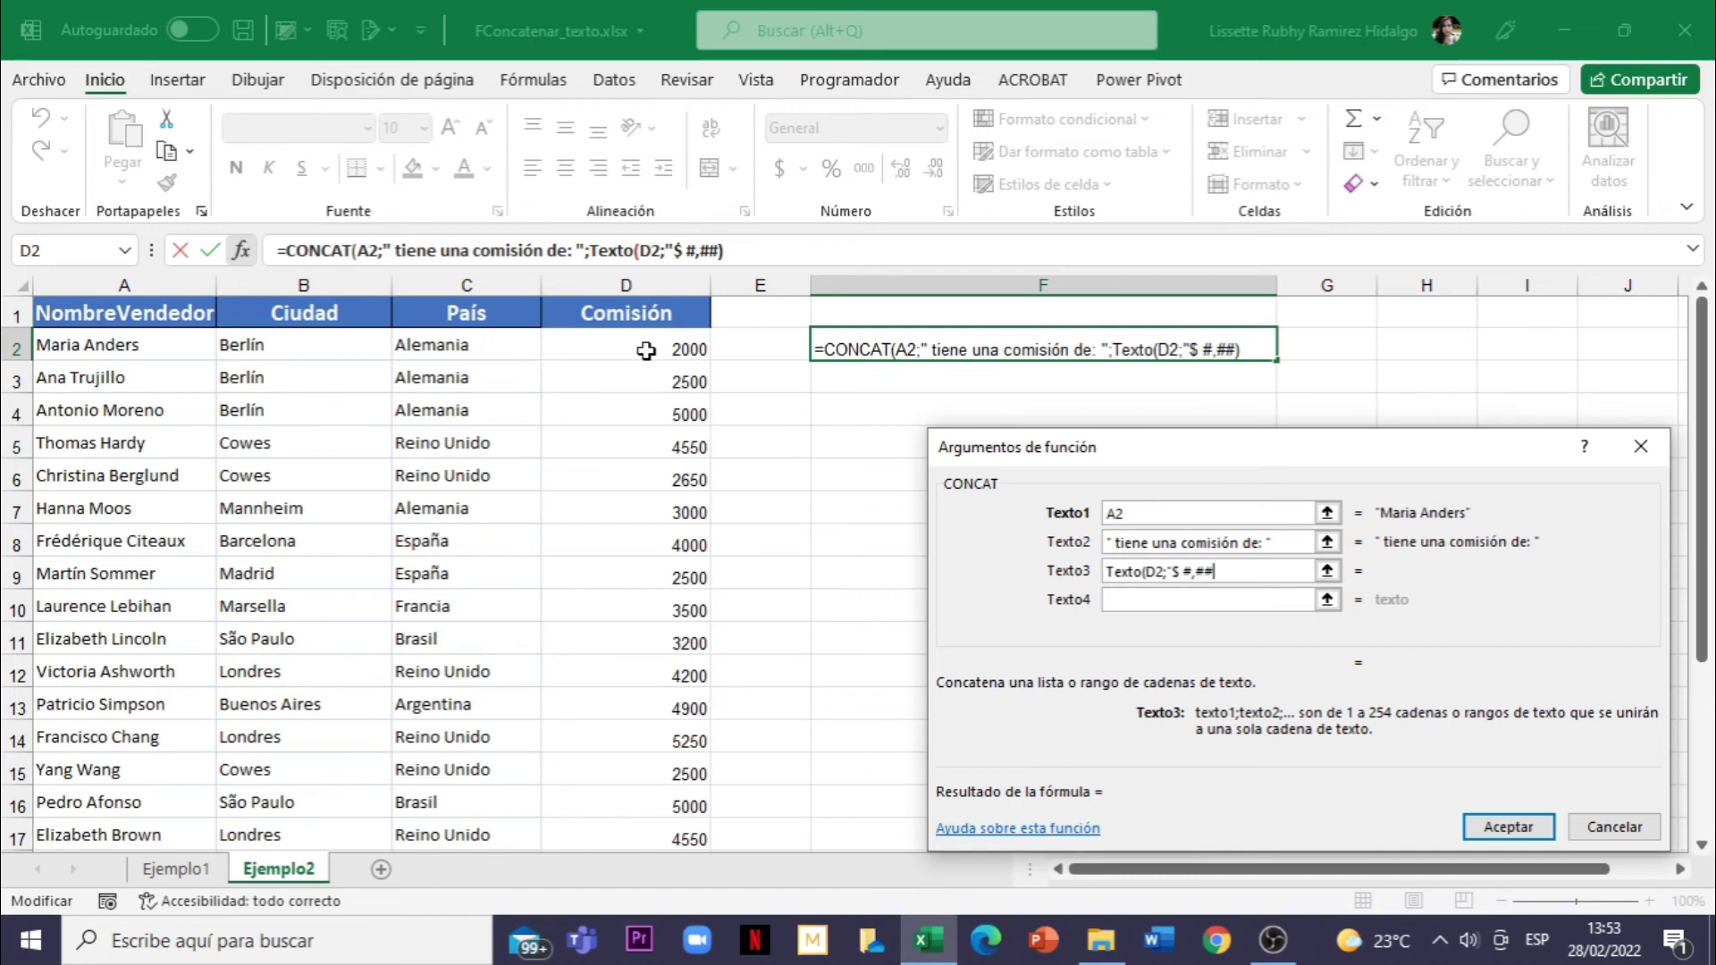
pyautogui.write('0')
pyautogui.write('"')
pyautogui.write(')')
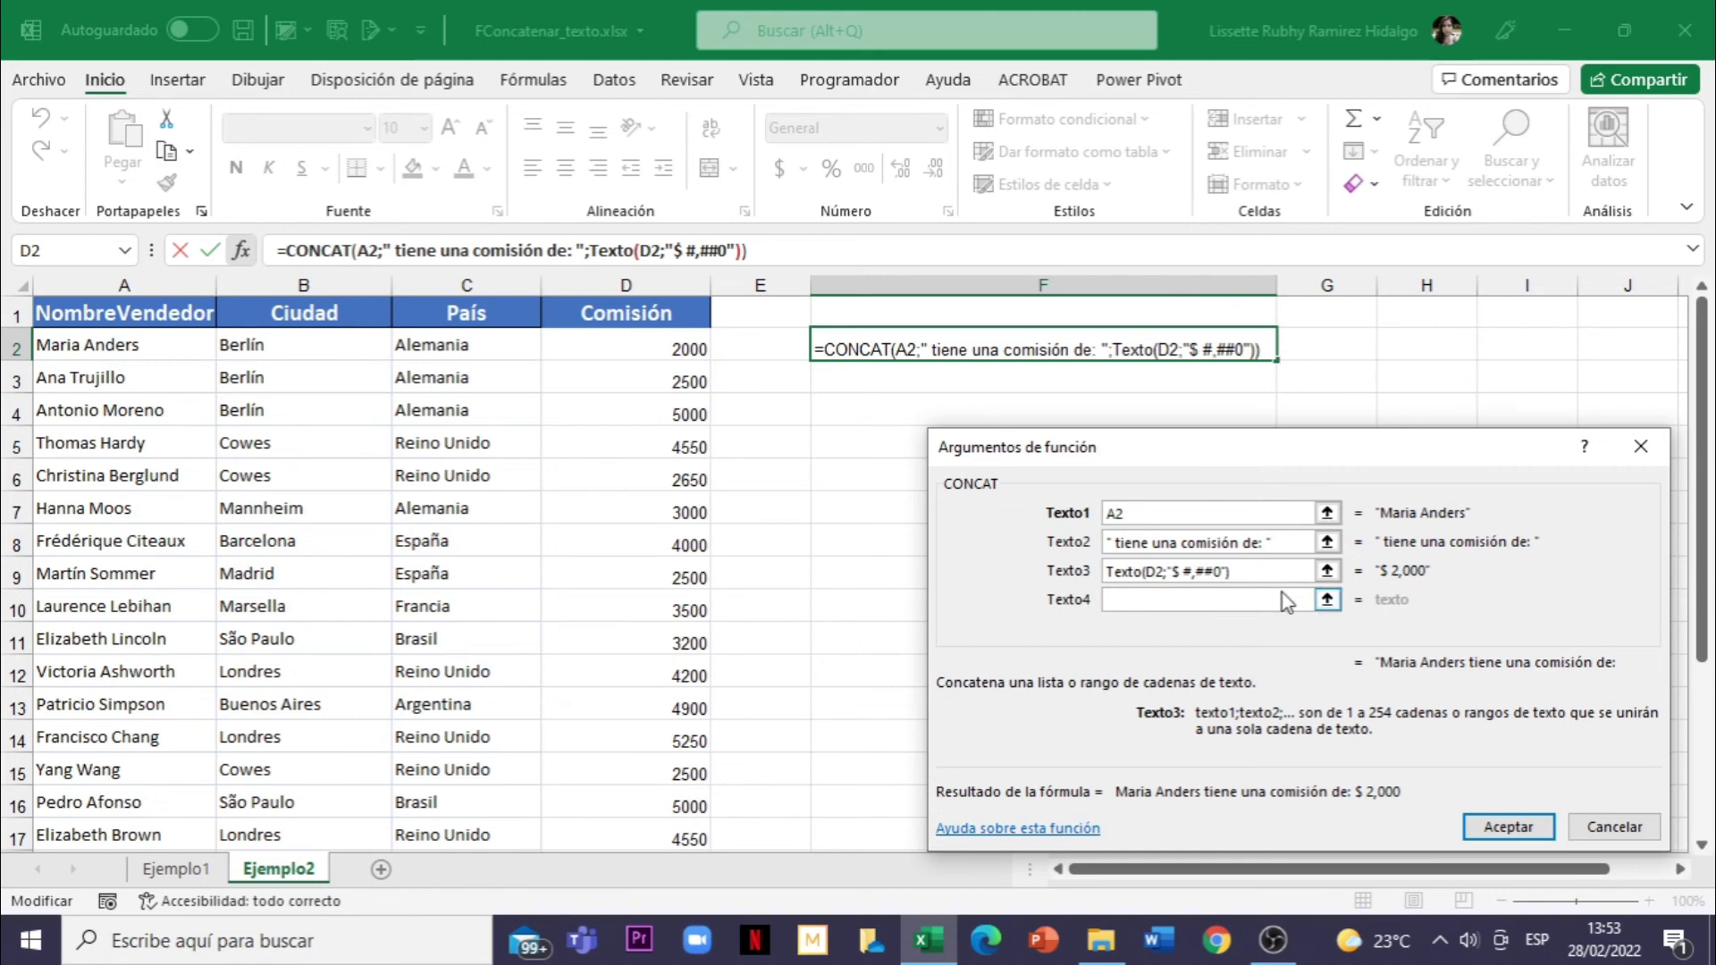
pyautogui.click(1523, 828)
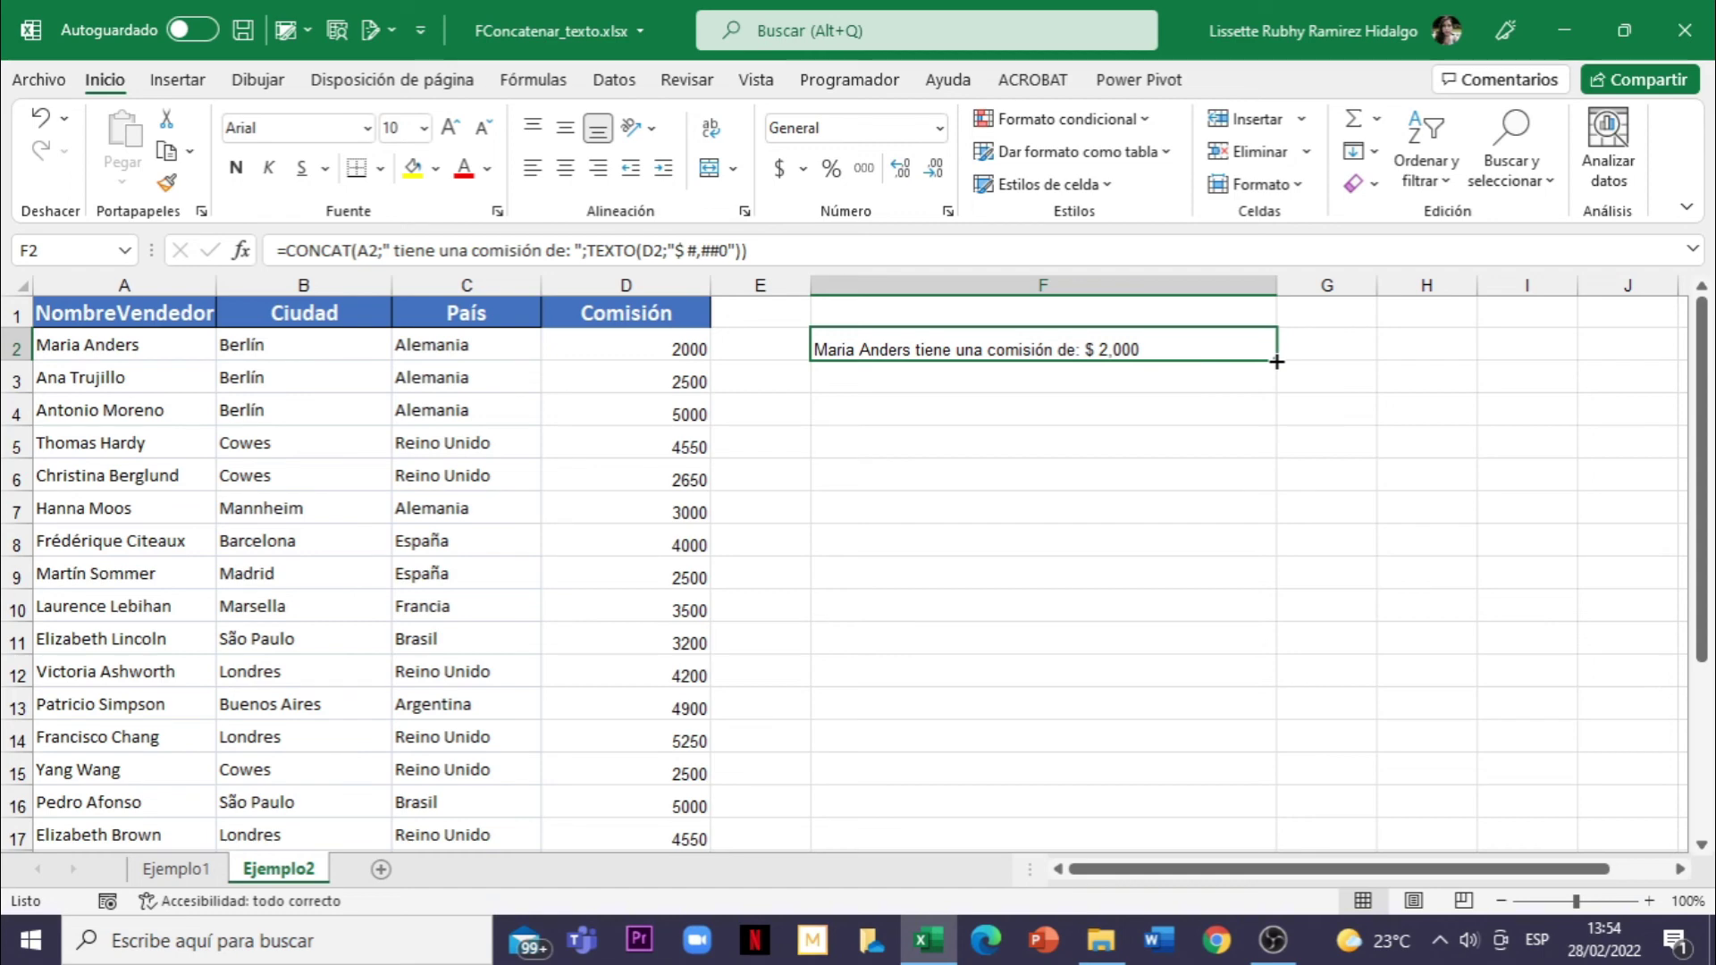
# Fill F2's formula down to F25 and spot-check several filled cells, including F11
pyautogui.moveTo(1276, 362); pyautogui.dragTo(1312, 929)
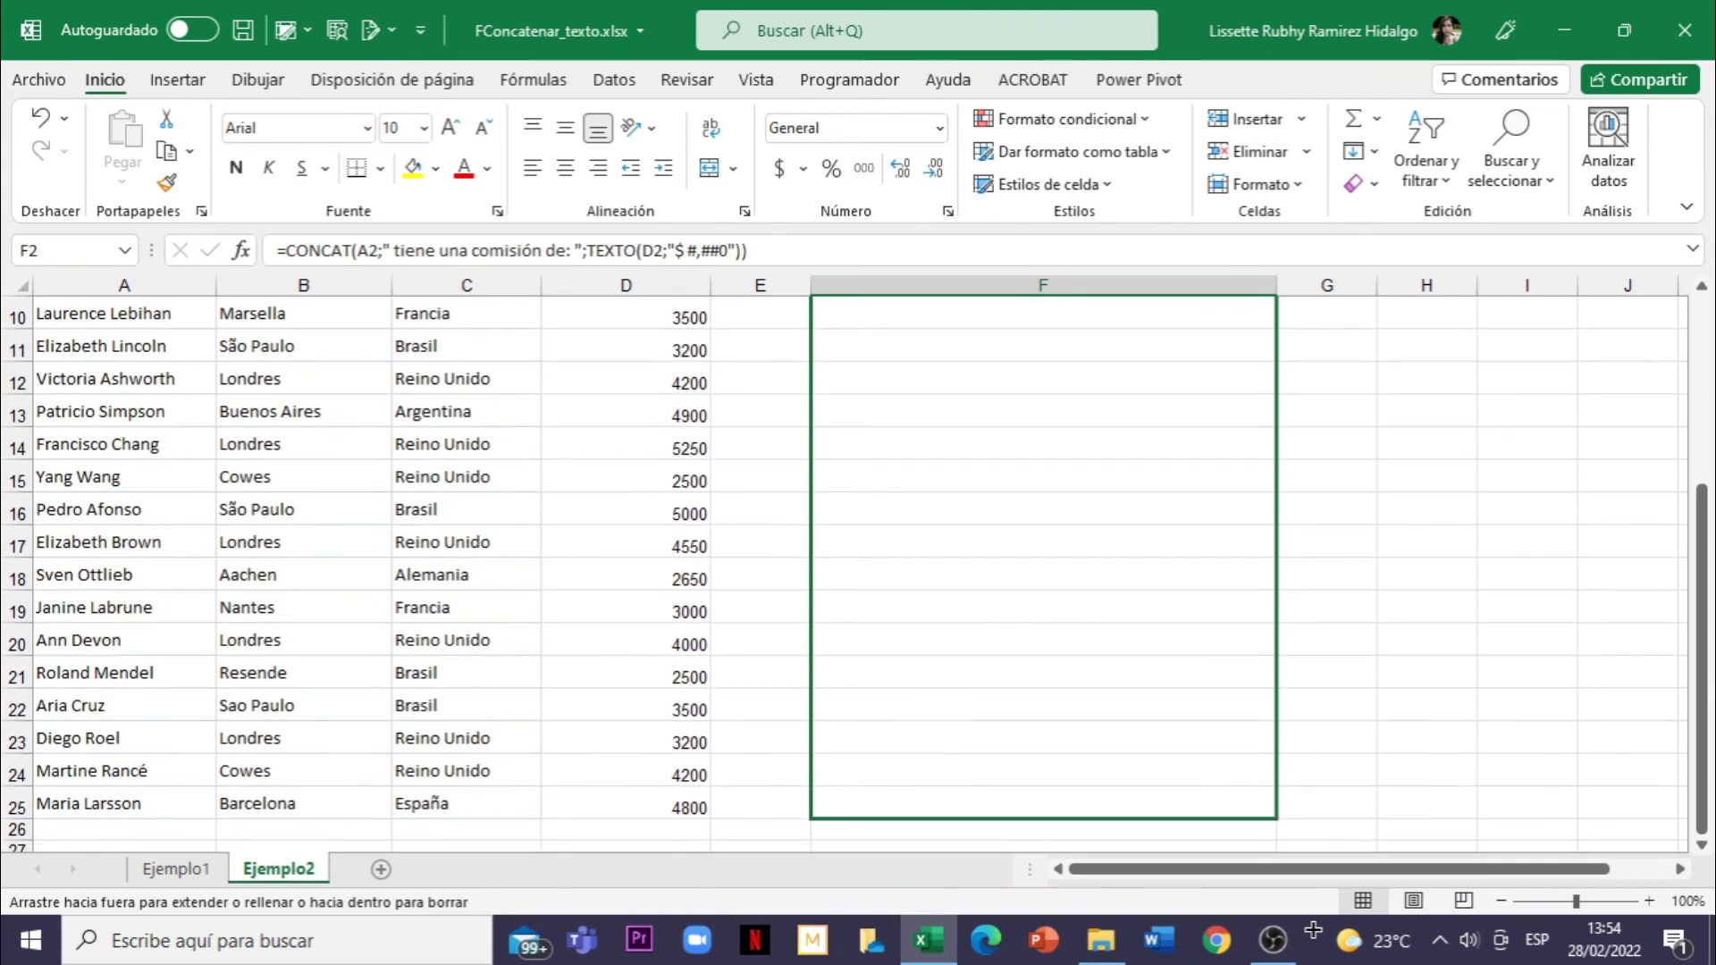
pyautogui.moveTo(1312, 929); pyautogui.dragTo(1298, 741)
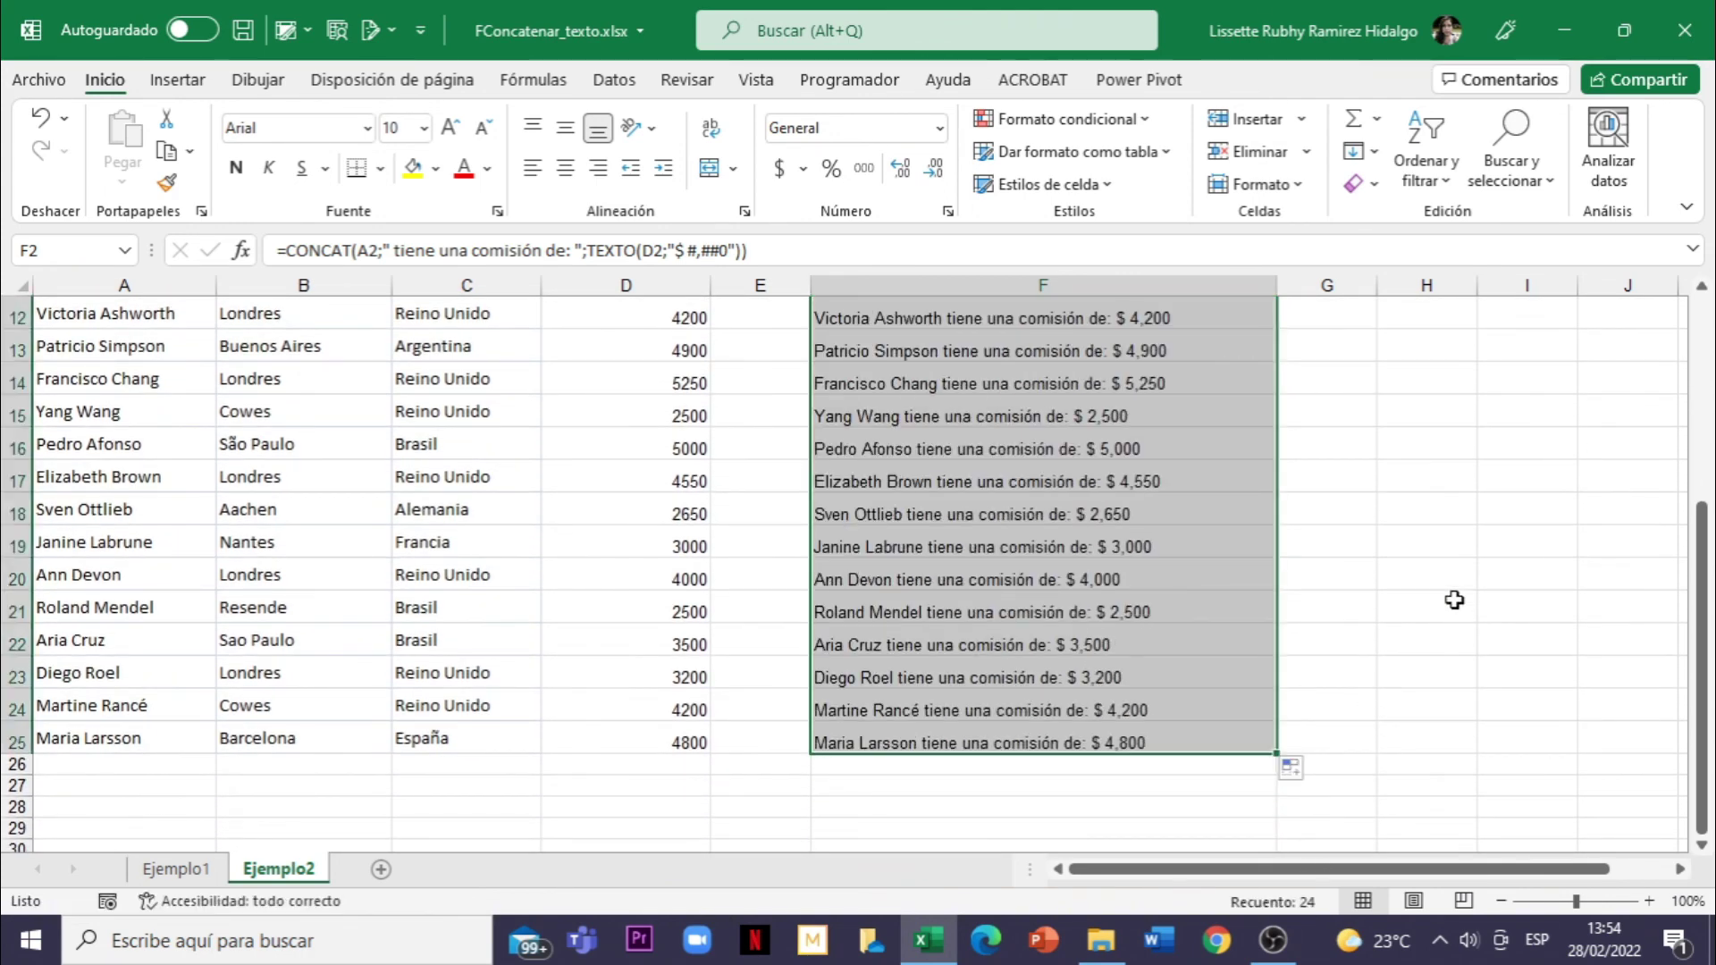
pyautogui.scroll(3, 1451, 597)
pyautogui.scroll(1, 1451, 597)
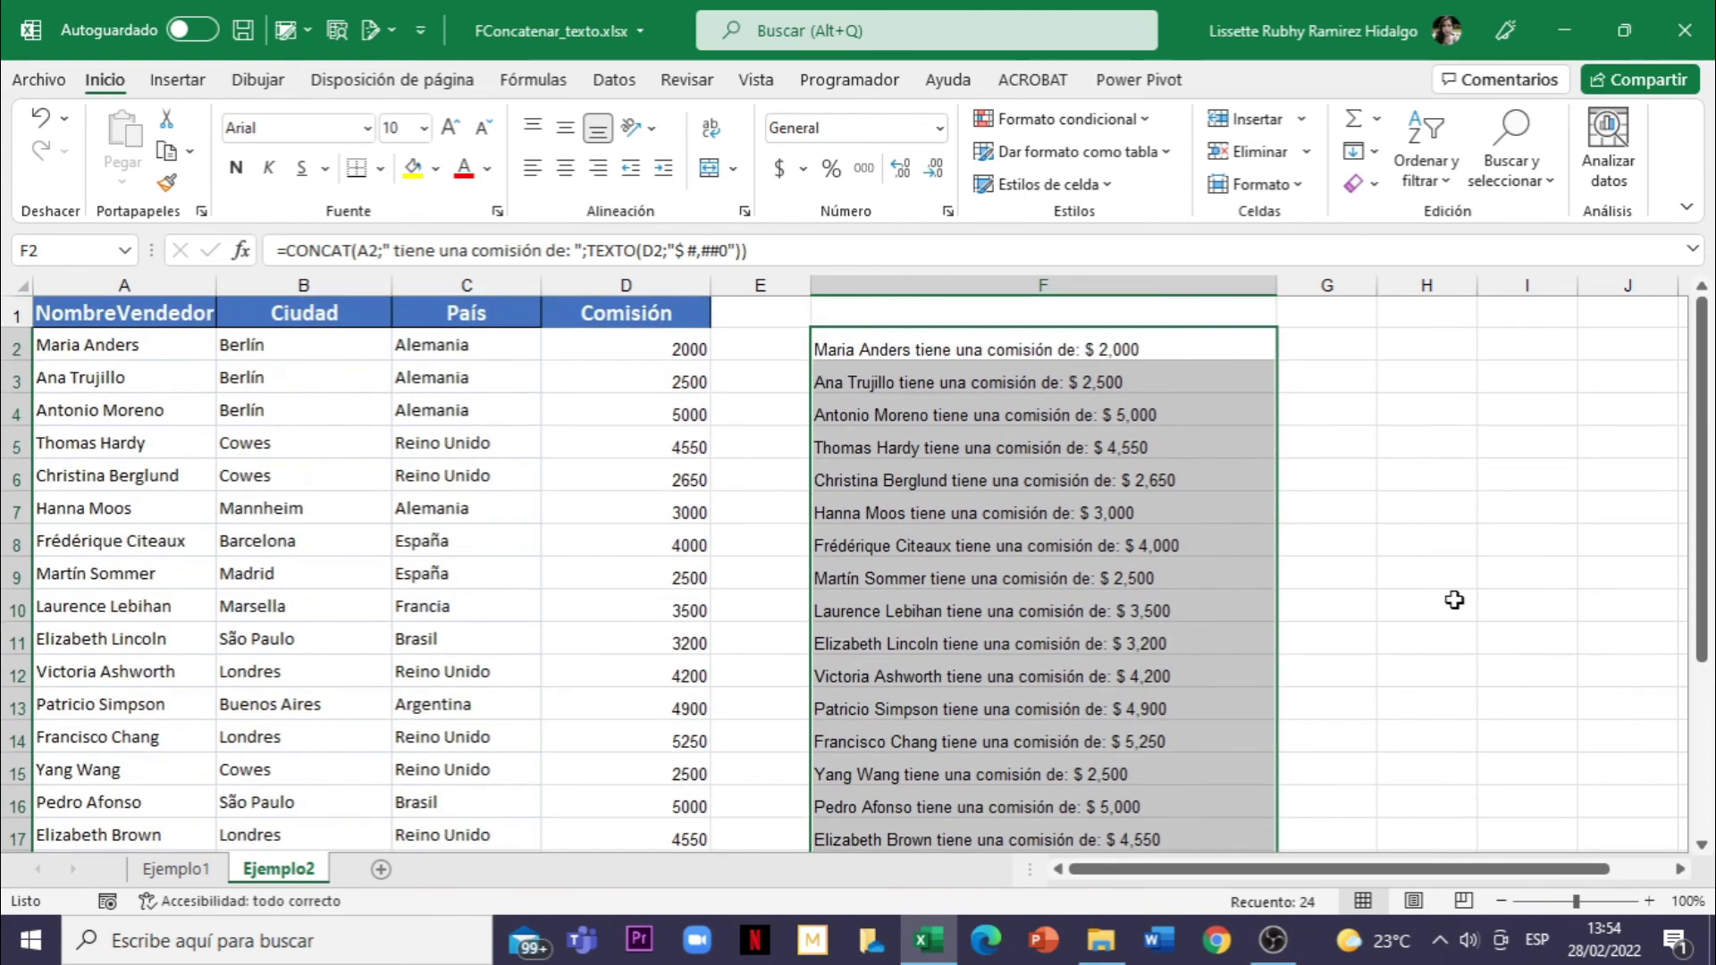
pyautogui.click(1064, 572)
pyautogui.click(1059, 673)
pyautogui.click(1064, 774)
pyautogui.click(1198, 651)
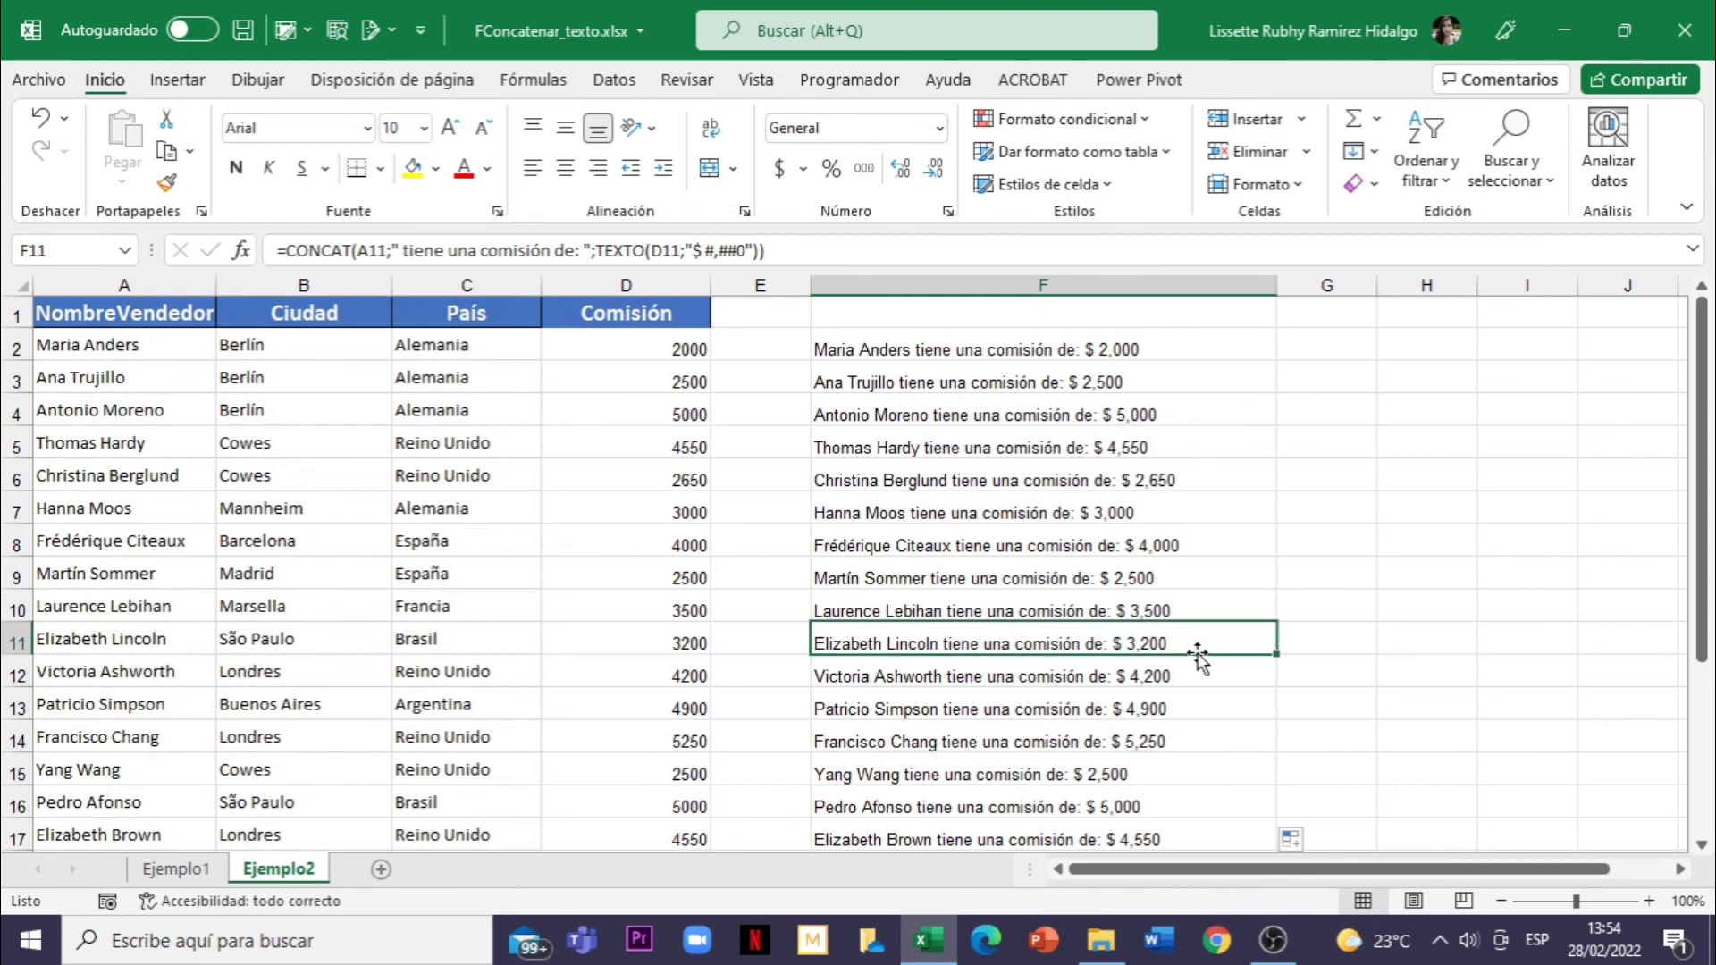